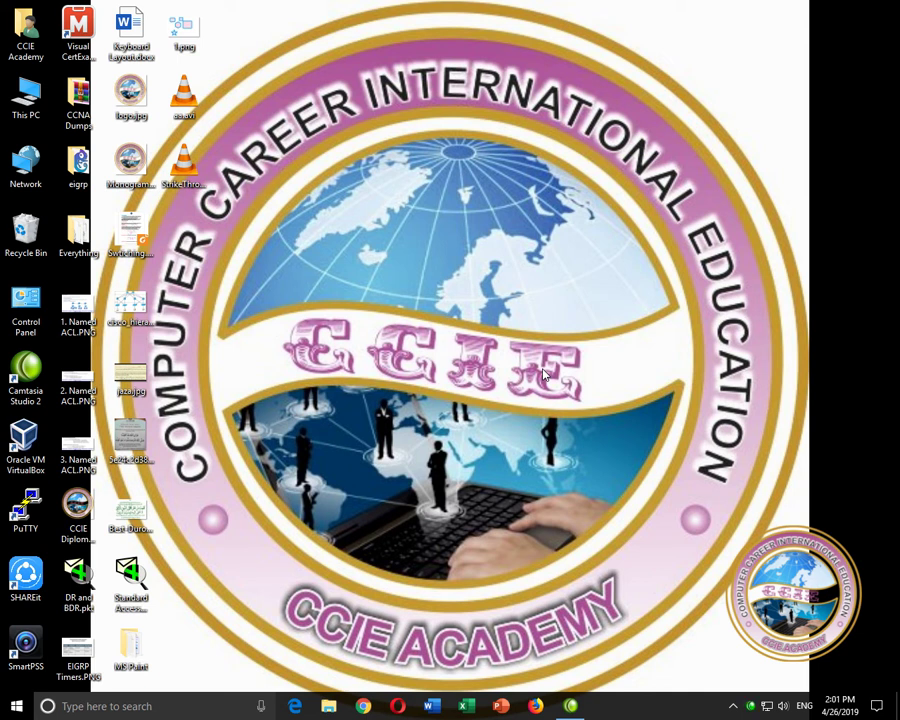
Launch Notepad from the Run box and maximise it, then start a blank Word document
key("super+r")
type("note")
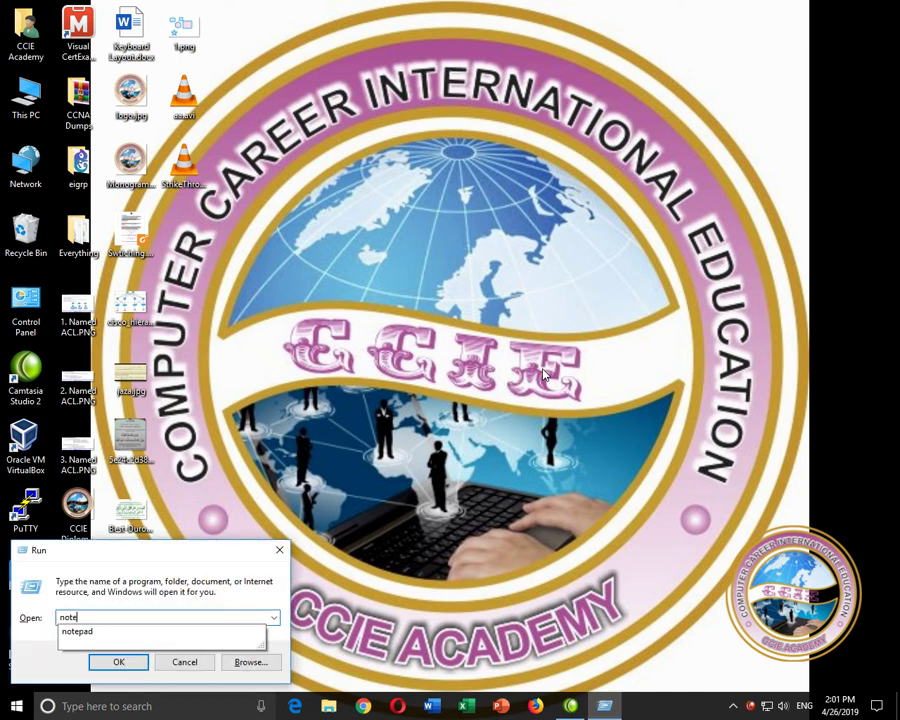
type("pad")
key("Return")
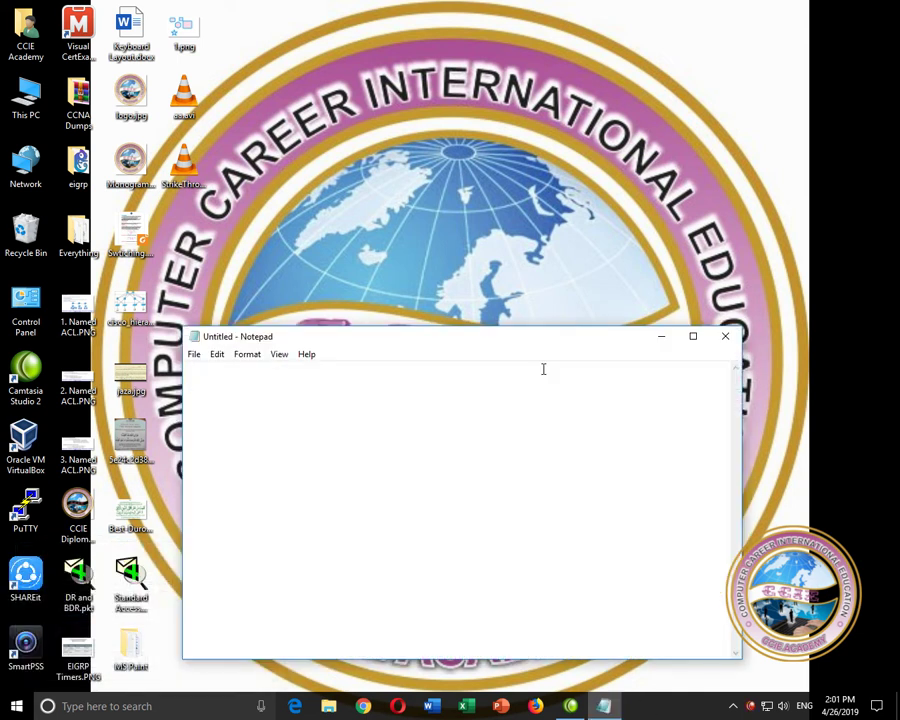
key("super+Up")
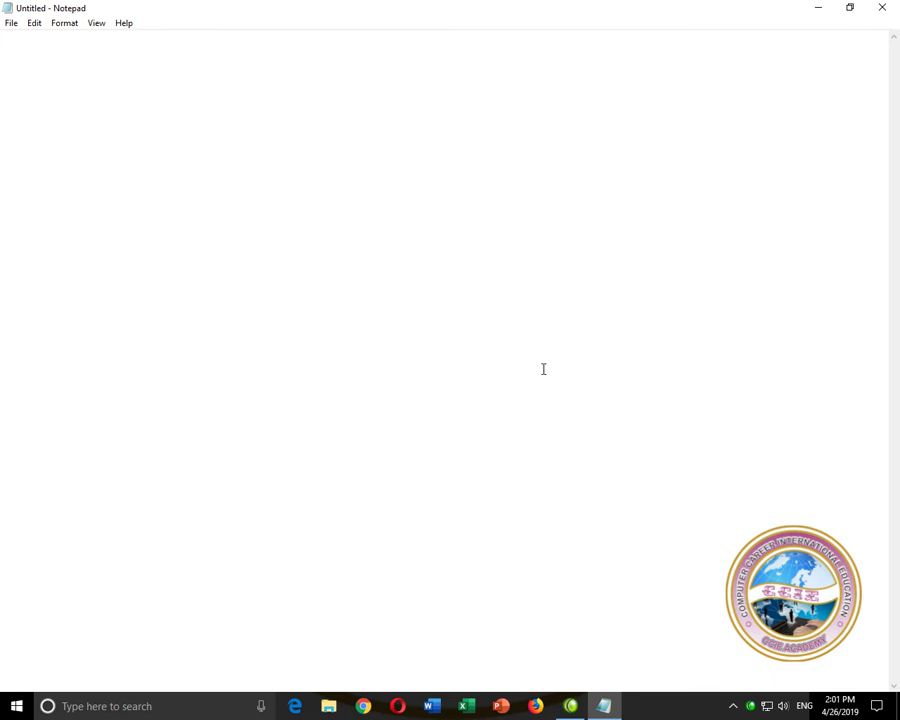
left_click(431, 706)
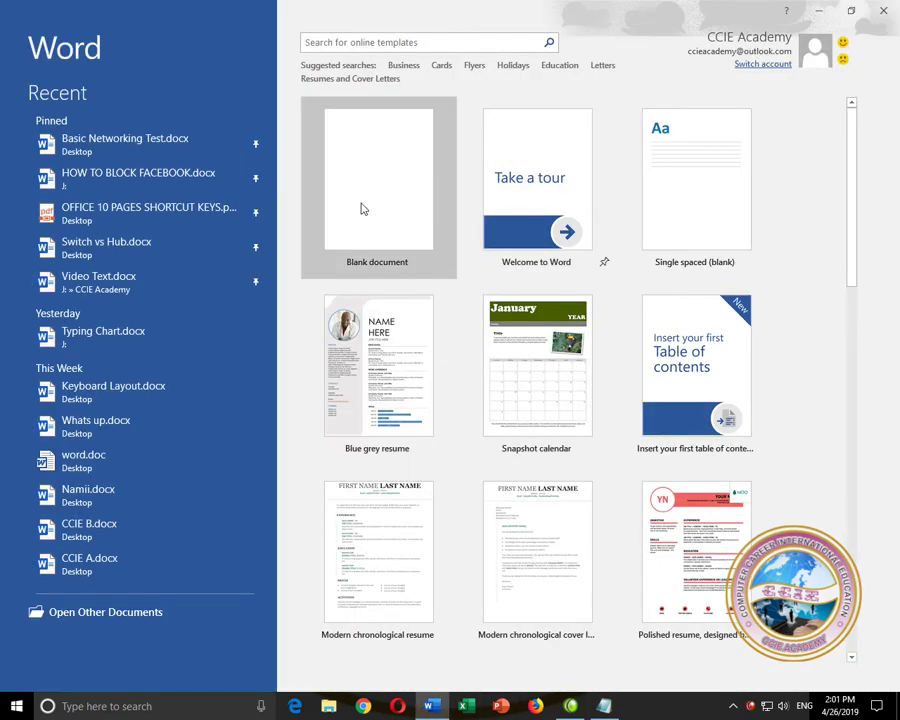
left_click(362, 207)
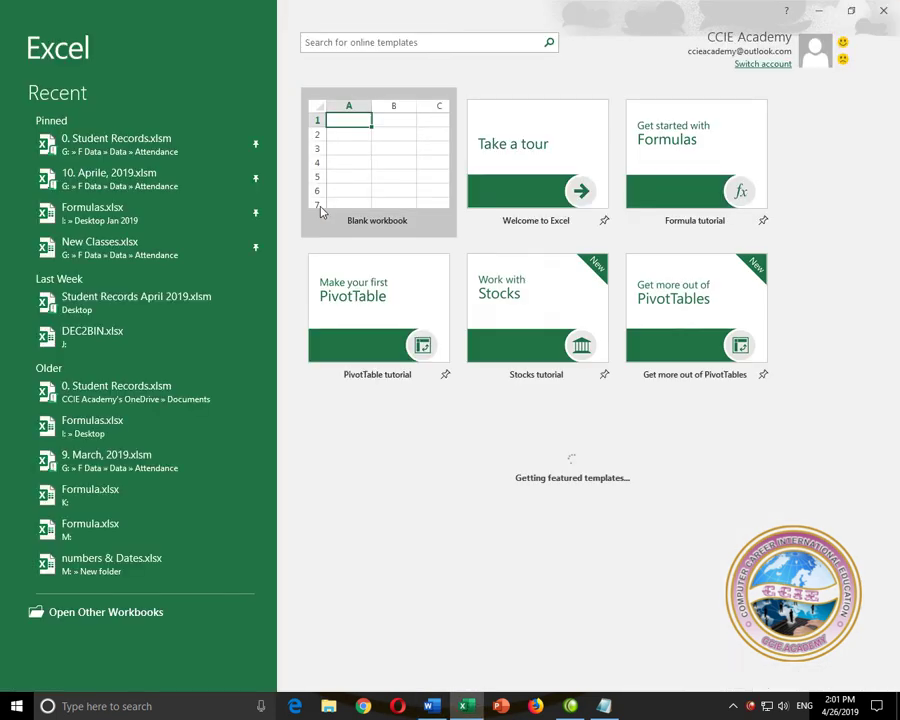
Create blank Excel workbook Book1, view its Font dialog without changes, then close Excel
left_click(321, 210)
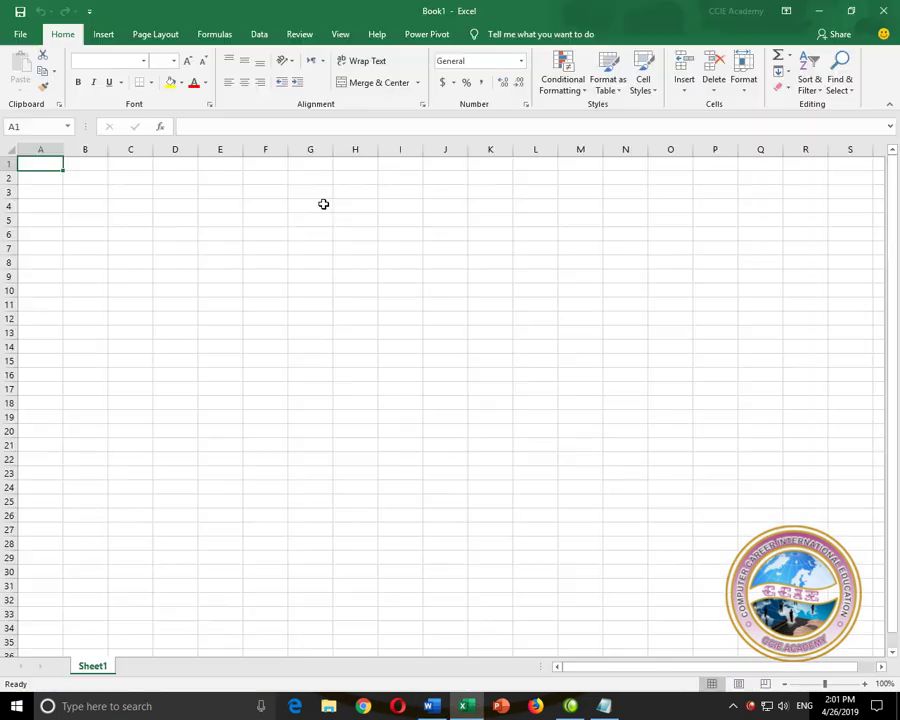
left_click(207, 106)
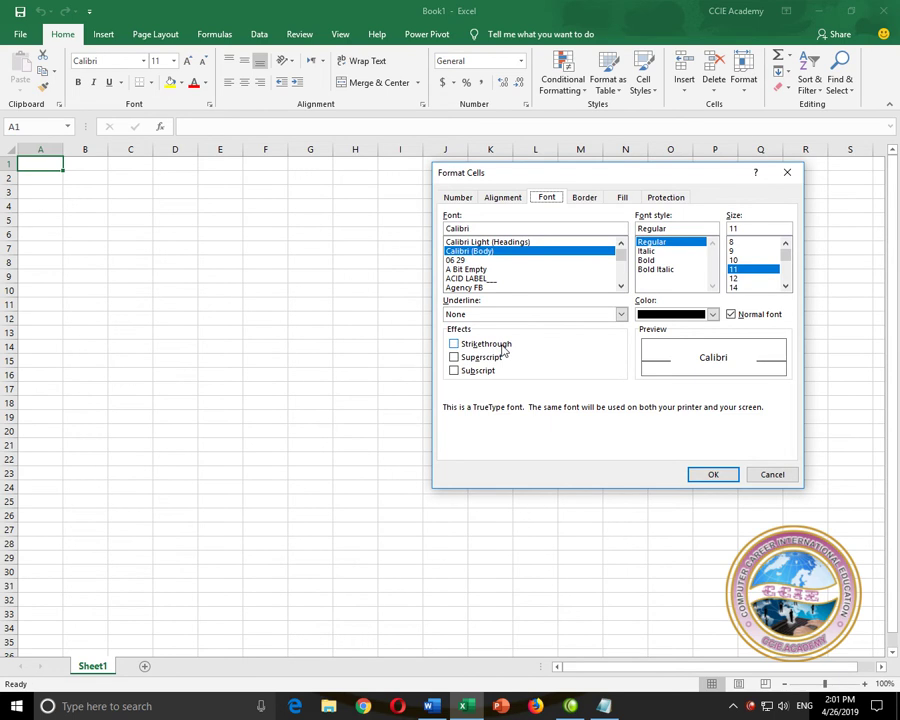
left_click(771, 475)
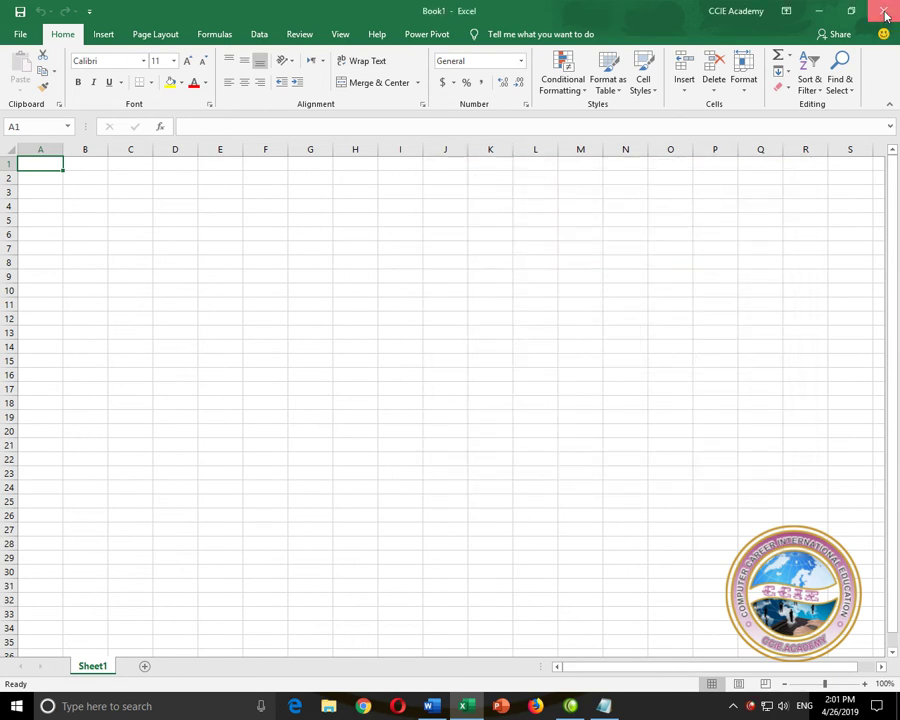
left_click(885, 13)
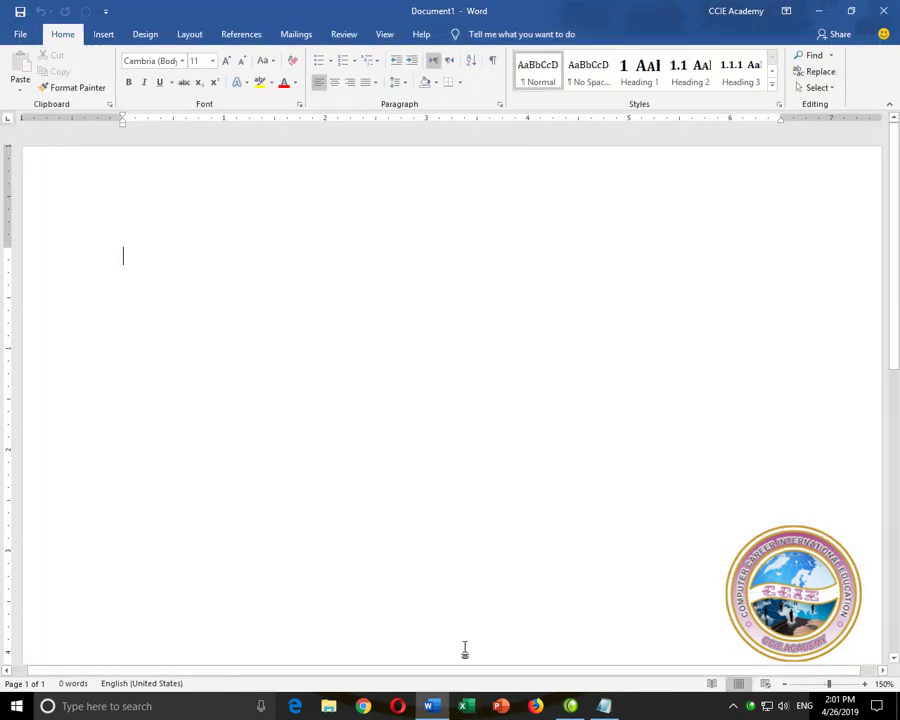
Launch WordPad with 'write' from the Run box, then start PowerPoint
key("super+r")
type("w")
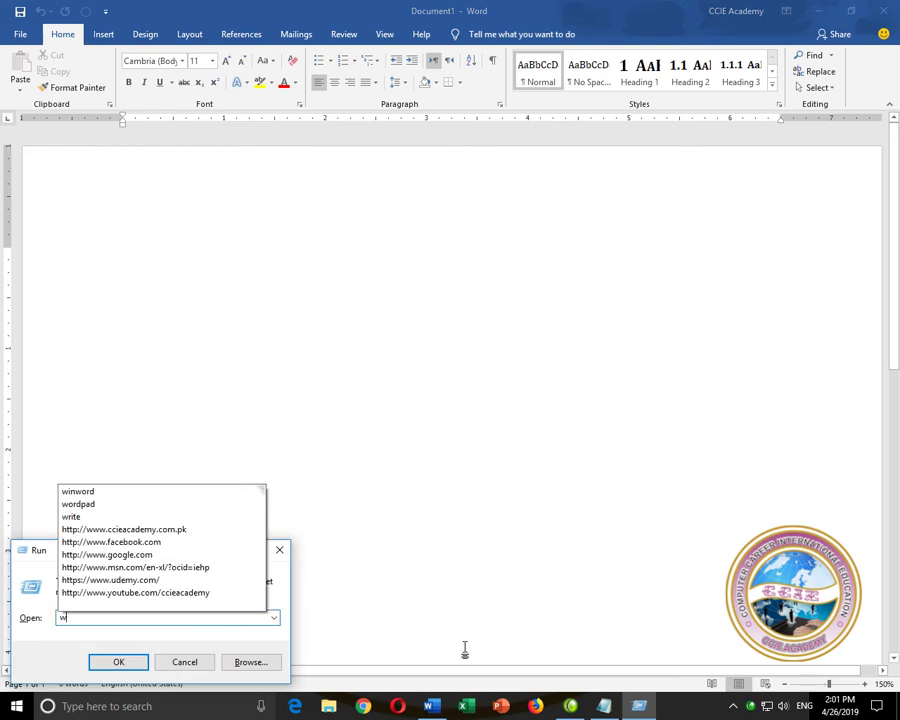
type("rite")
key("Return")
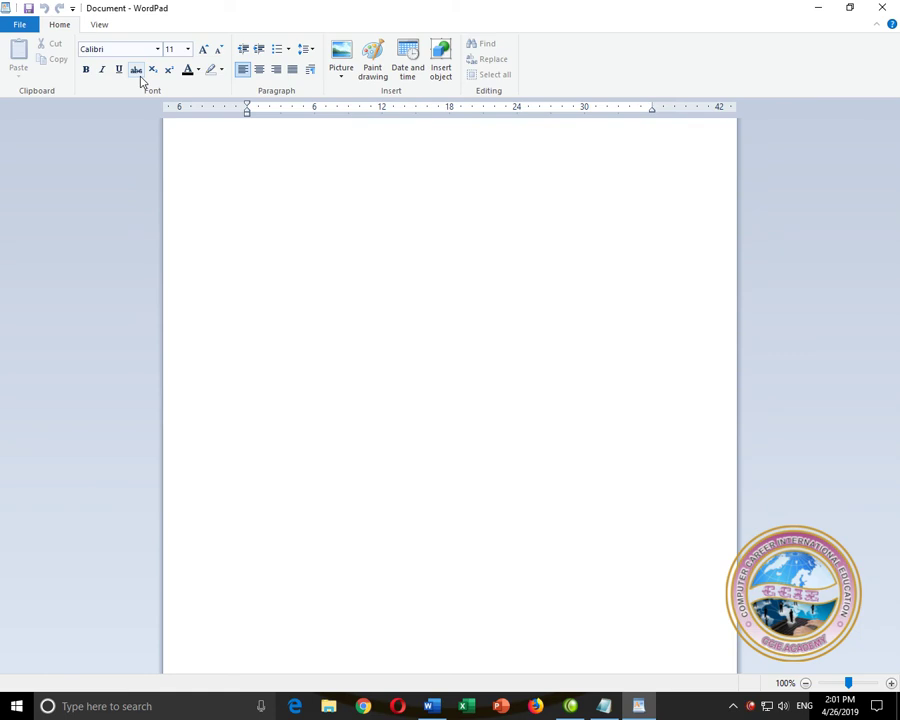
left_click(505, 708)
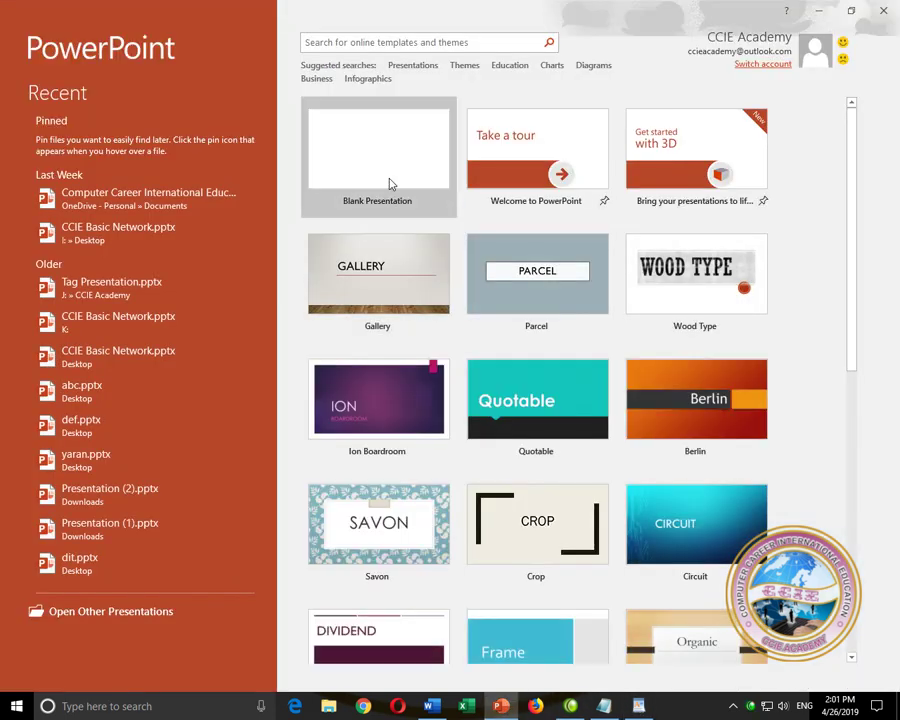
Create blank presentation Presentation1, then bring the empty Notepad window back to front
left_click(390, 183)
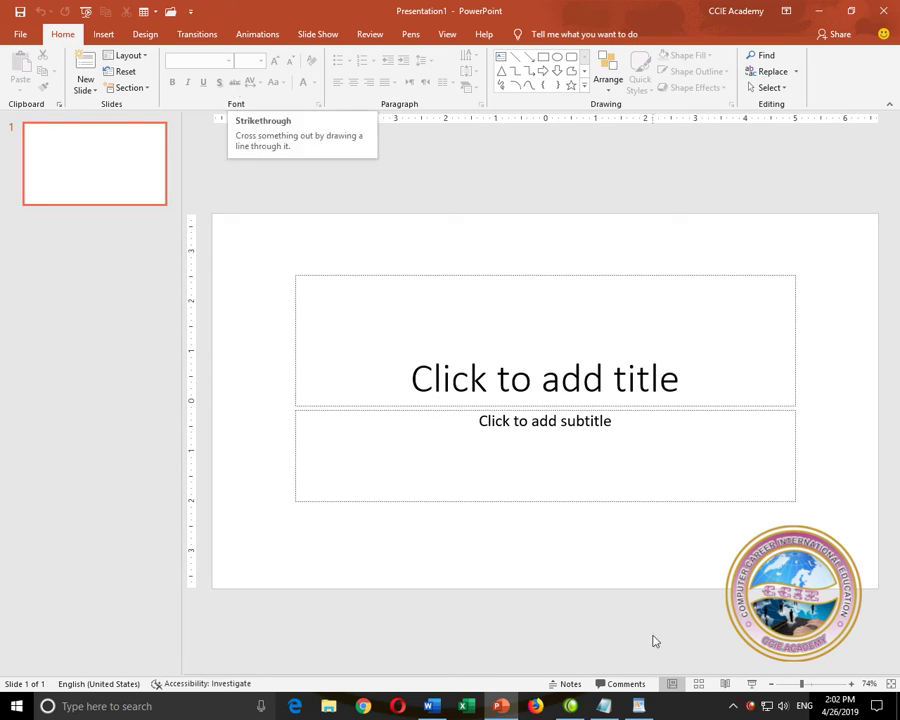
left_click(604, 706)
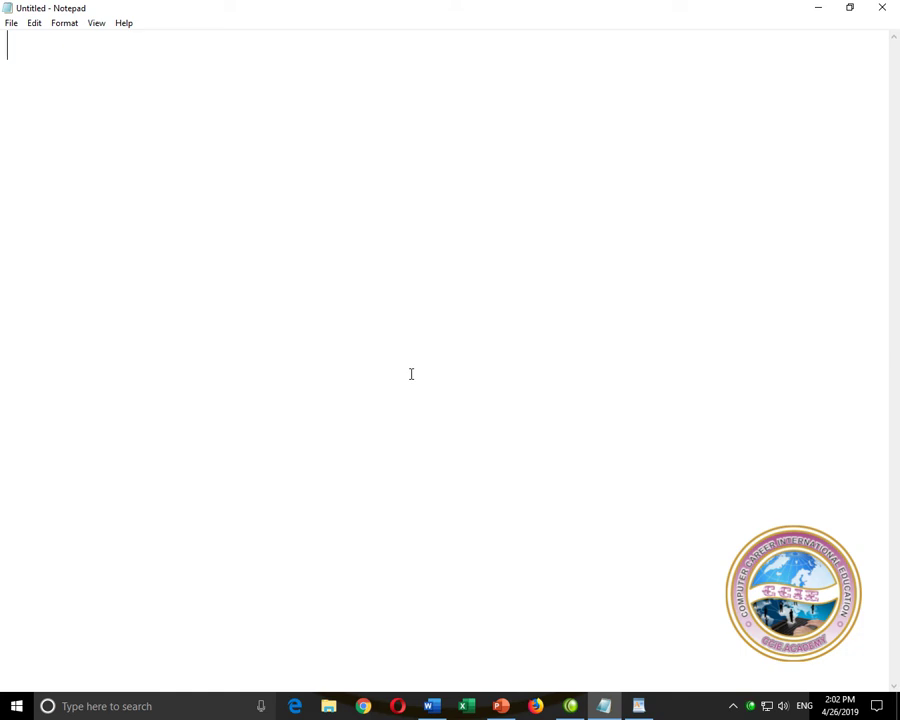
Type 'colour' and 'color' separated by a tab in Notepad
type("colour")
key("Tab")
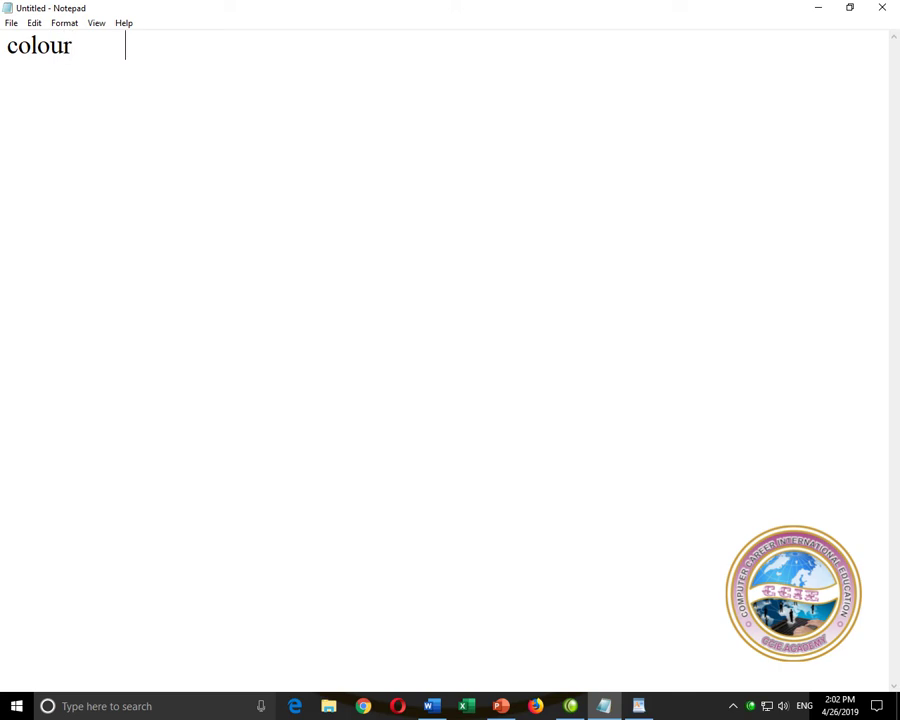
type("color")
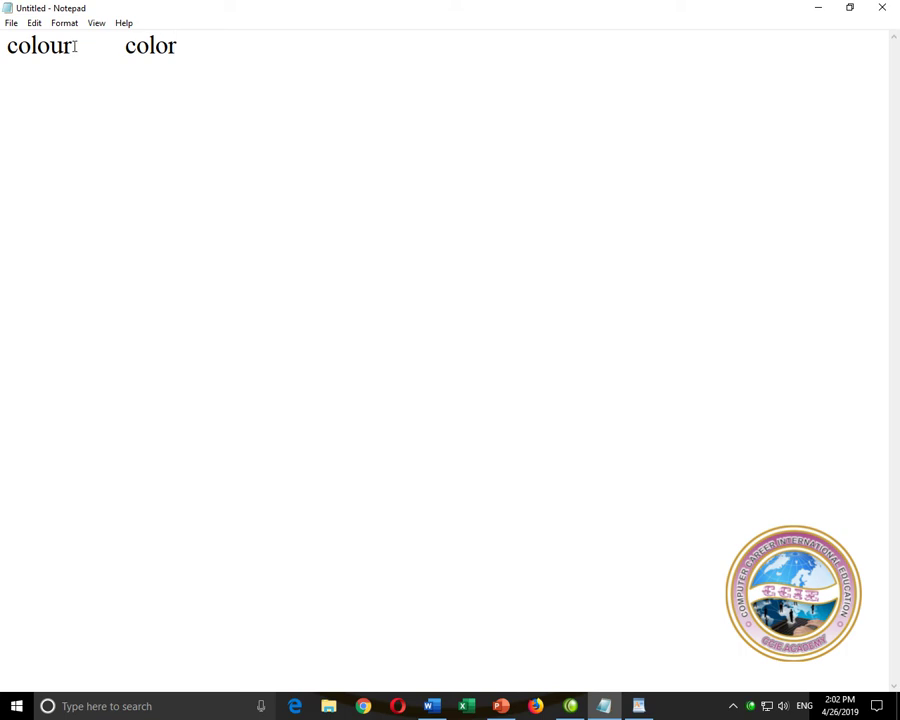
Select the whole 'colour color' line and remove it, leaving Notepad empty
left_click_drag(75, 44, 9, 45)
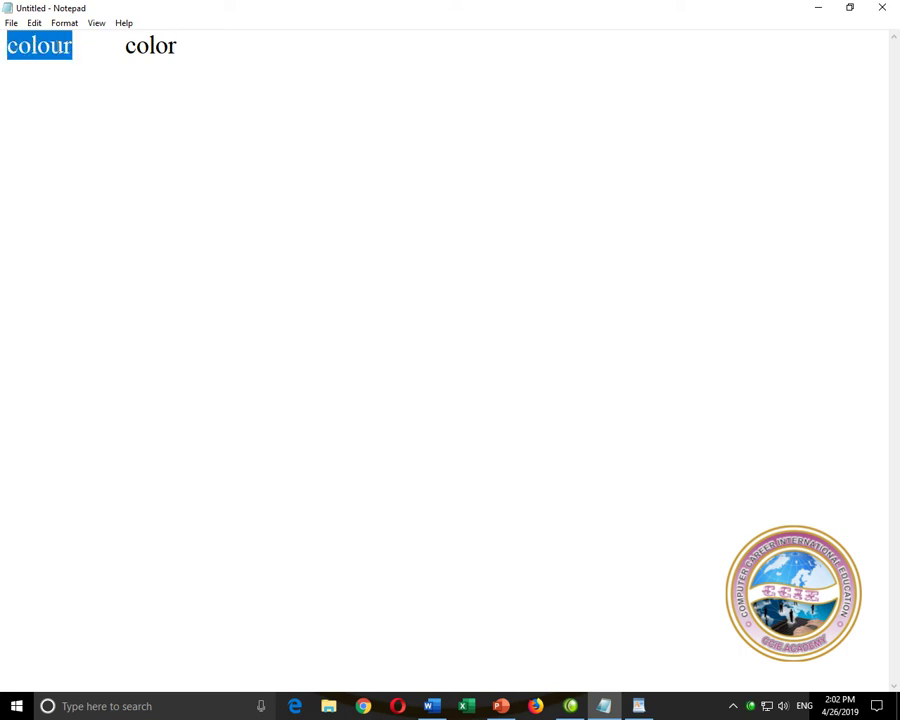
left_click(68, 66)
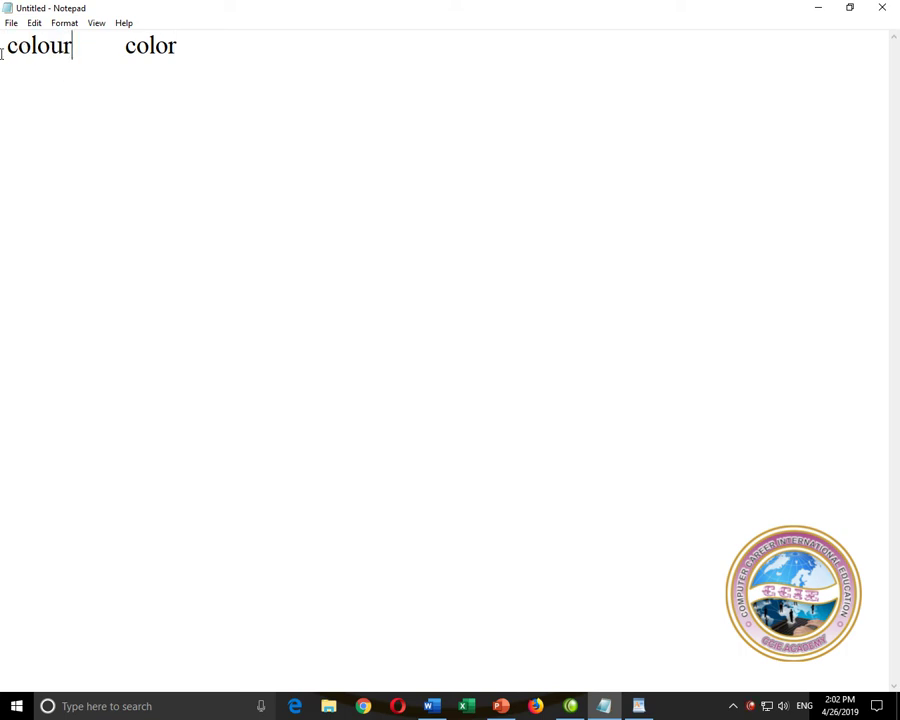
left_click_drag(4, 50, 52, 45)
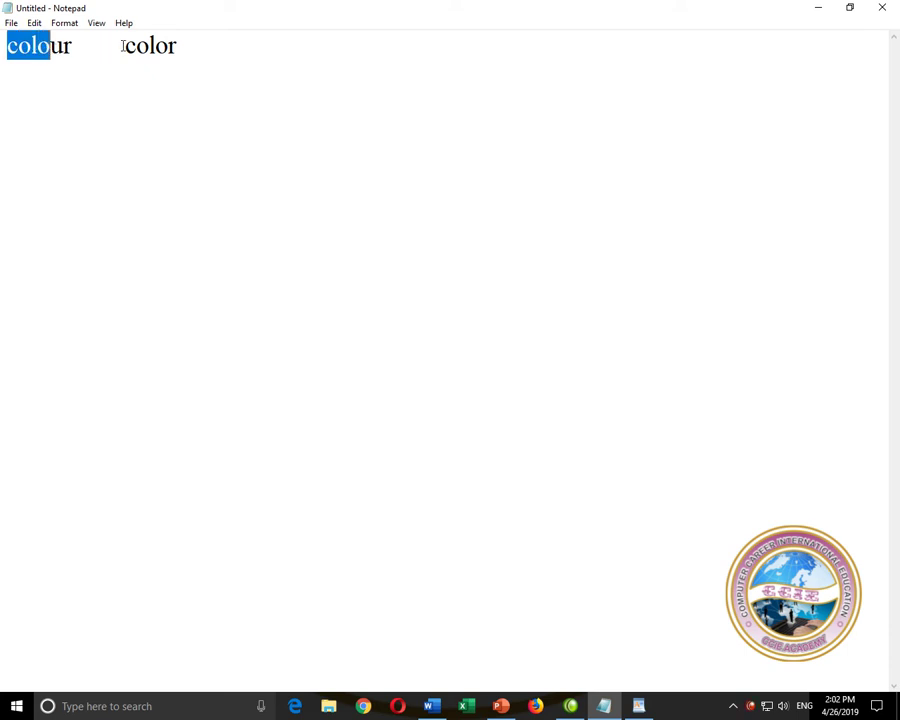
left_click_drag(123, 45, 158, 45)
left_click(187, 47)
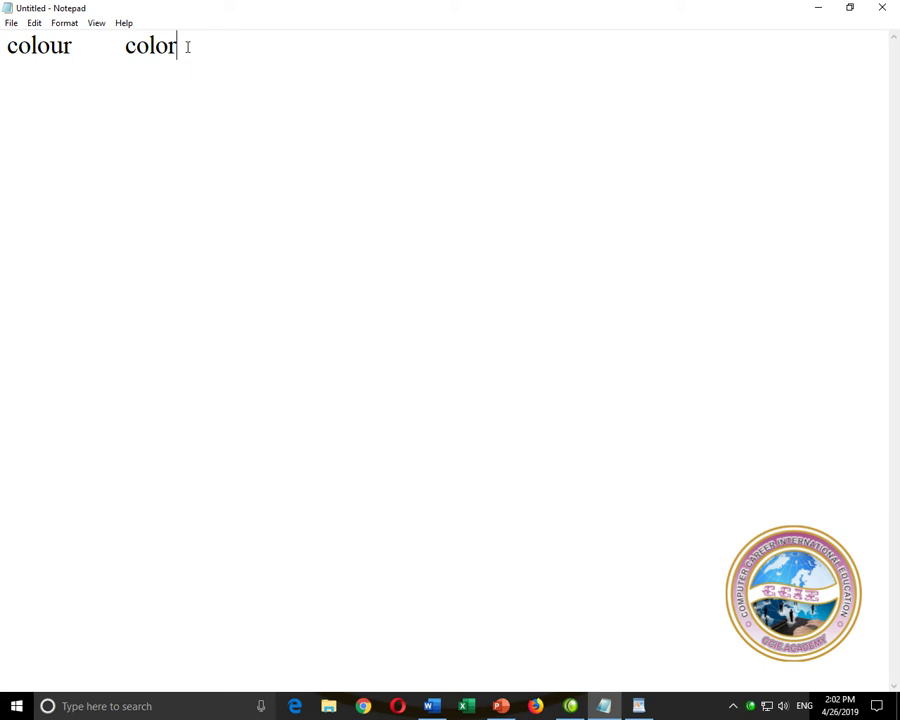
left_click_drag(187, 47, 2, 50)
key("ctrl+c")
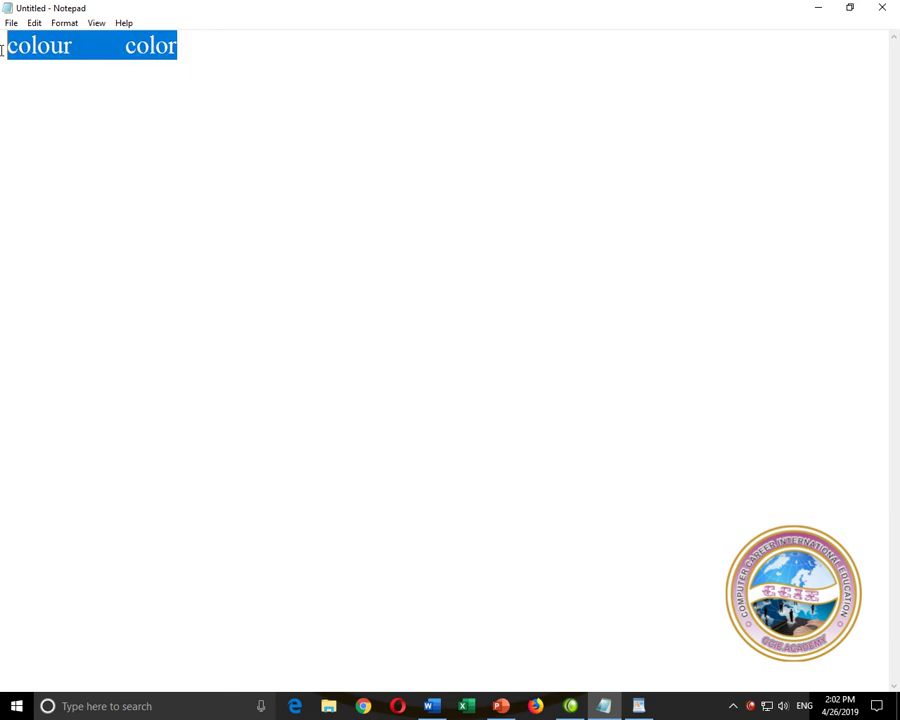
key("Delete")
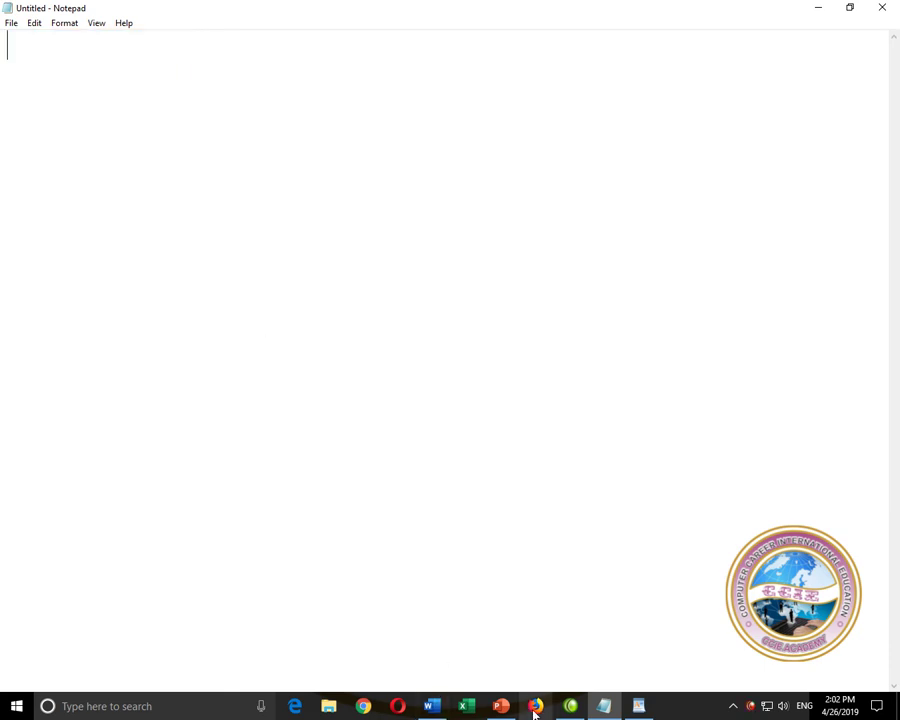
Paste 'colour color' into the slide 1 title in PowerPoint
left_click(503, 707)
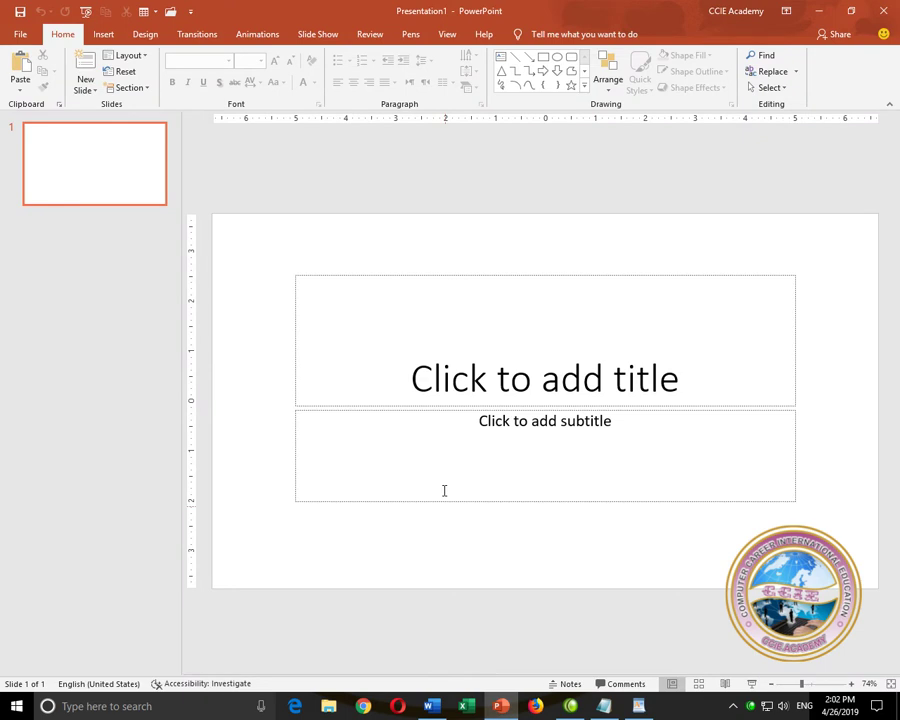
left_click(459, 374)
key("ctrl+v")
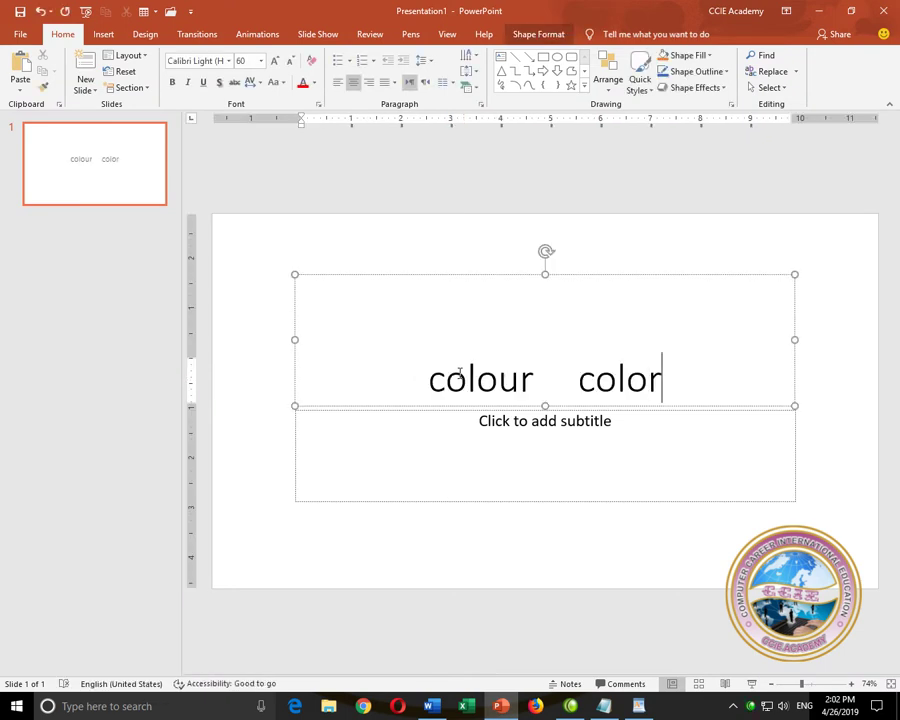
Strike through the word 'colour' in the title and start a new subtitle line
left_click_drag(534, 378, 428, 378)
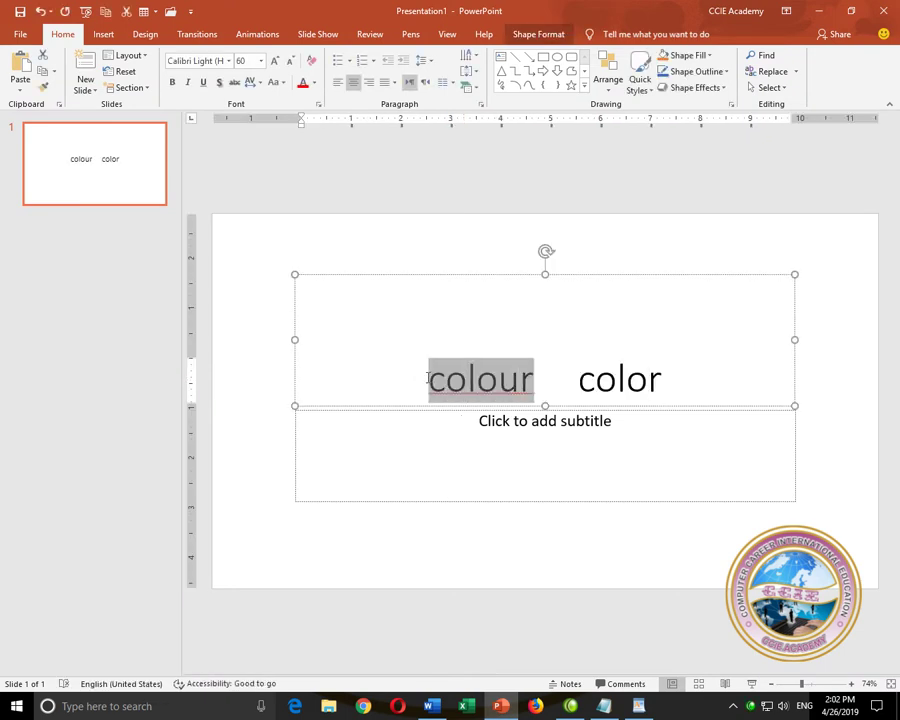
left_click(234, 82)
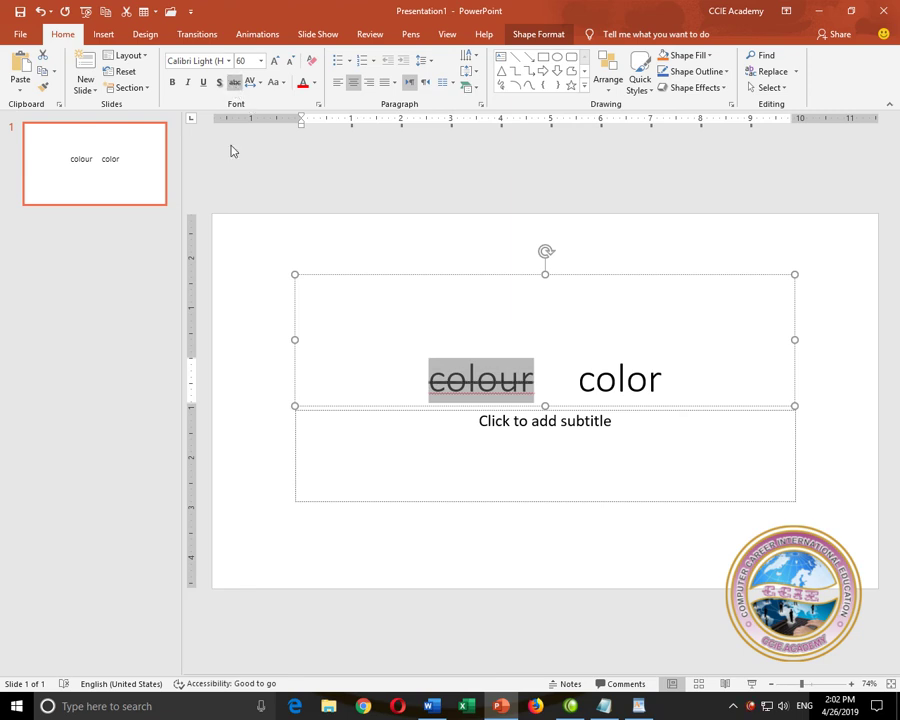
left_click(505, 443)
key("Return")
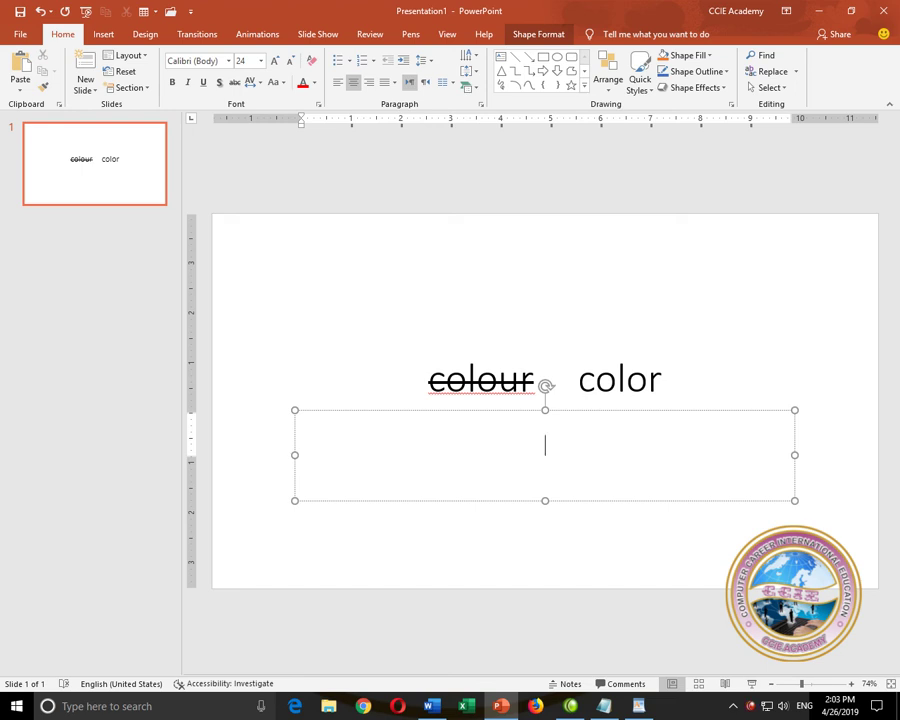
Enter '100' and '85' in the subtitle with a widened tab gap, without numbering
type("100")
key("Tab")
type("85")
key("Return")
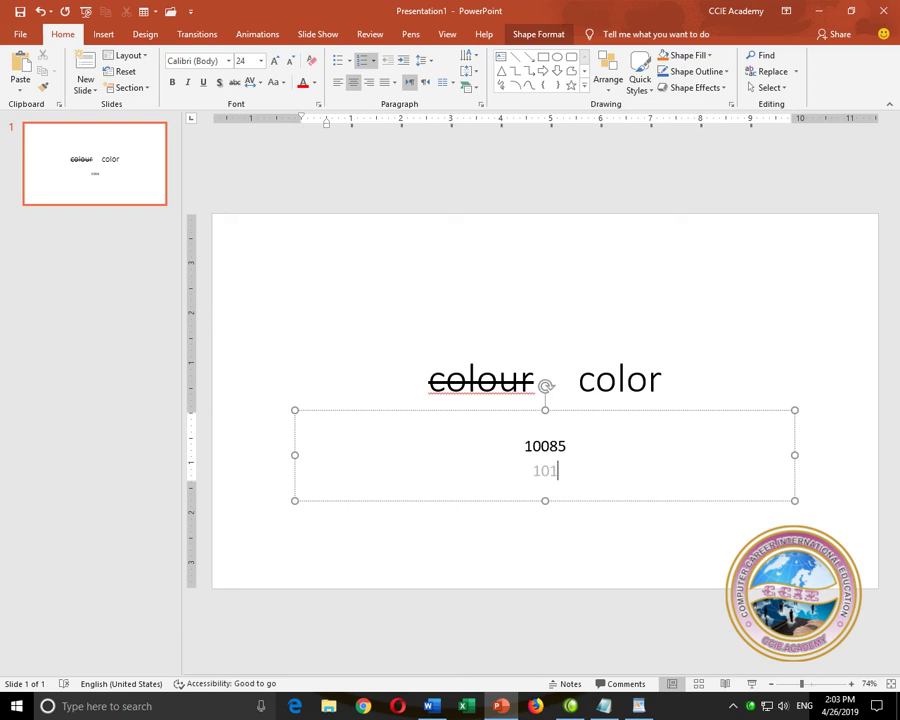
key("BackSpace")
key("BackSpace")
key("Left")
key("Left")
key("Tab")
key("Tab")
key("Right")
key("Right")
Add an unnumbered second row reading '1000' and '950' below
key("Return")
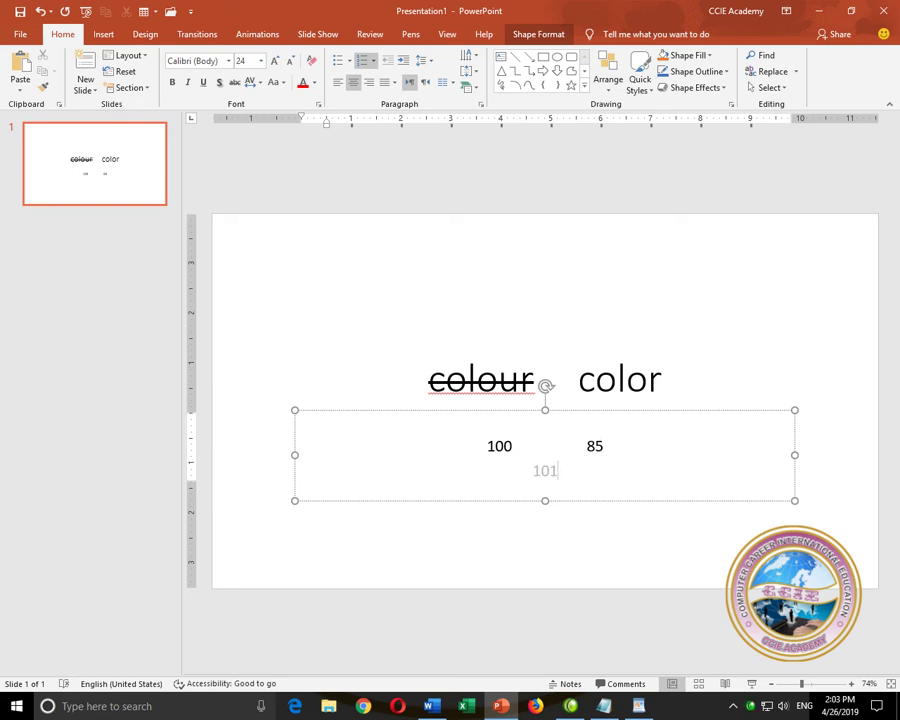
key("BackSpace")
type("1000")
key("Tab")
key("Tab")
type("950")
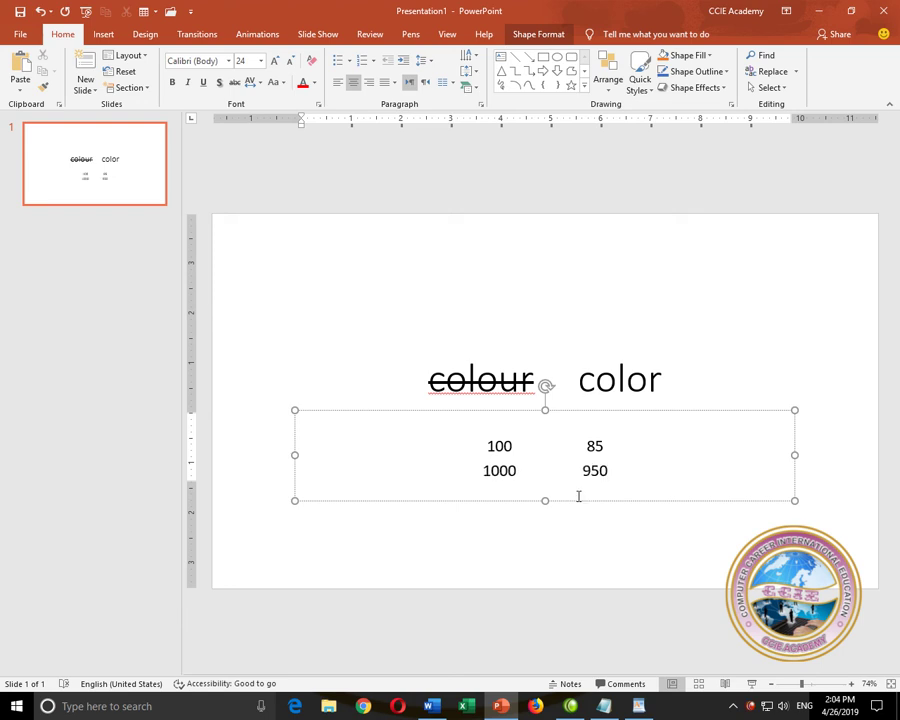
Strike through the number 1000 in the subtitle
left_click(515, 446)
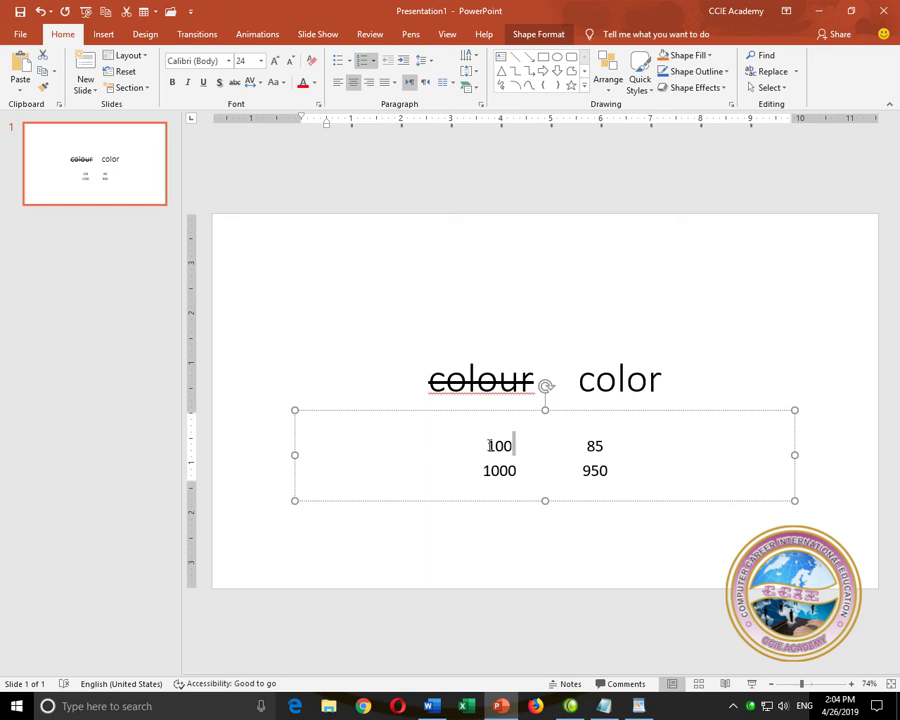
key("shift+End")
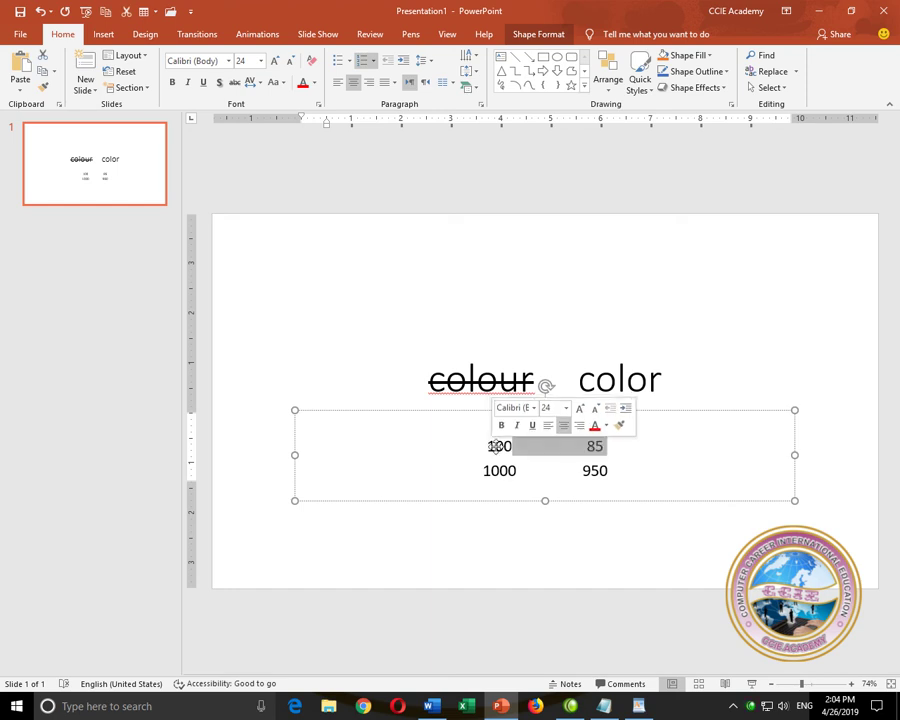
left_click(530, 445)
key("Left")
key("Up")
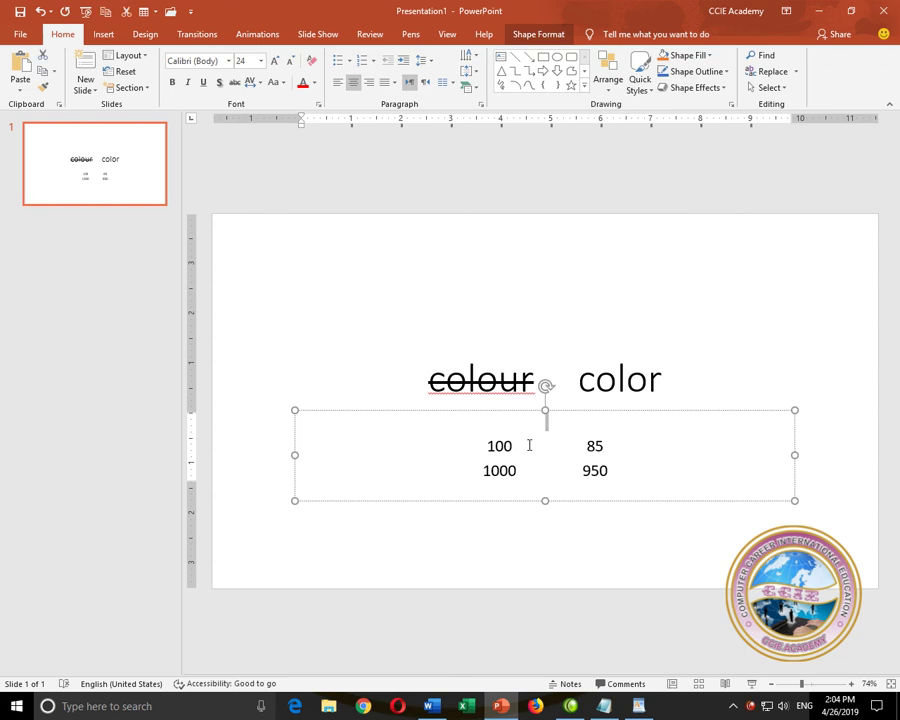
key("Down")
left_click(619, 494)
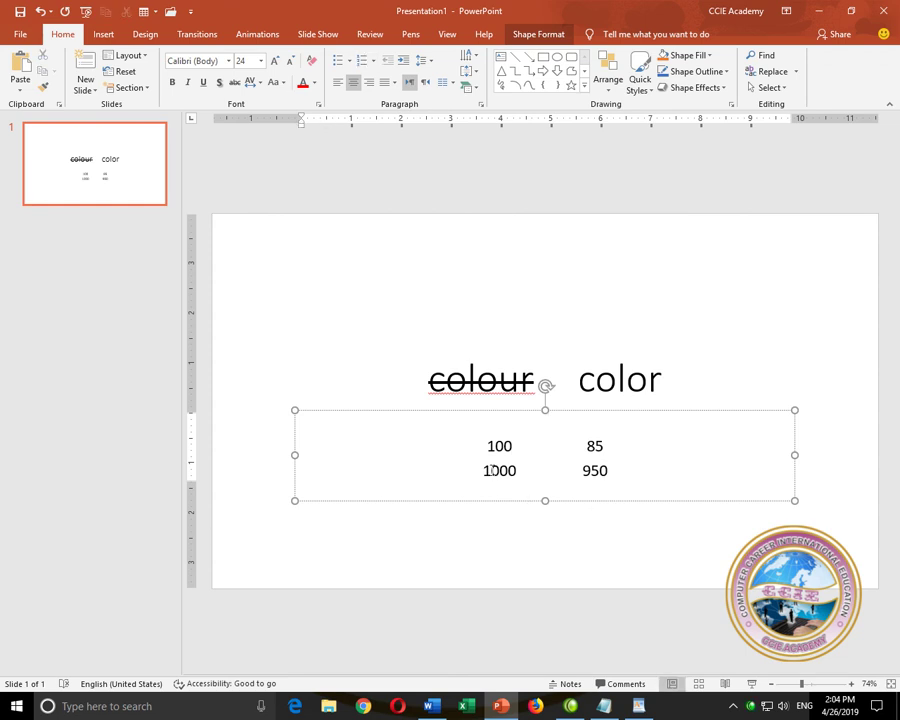
left_click_drag(484, 471, 517, 476)
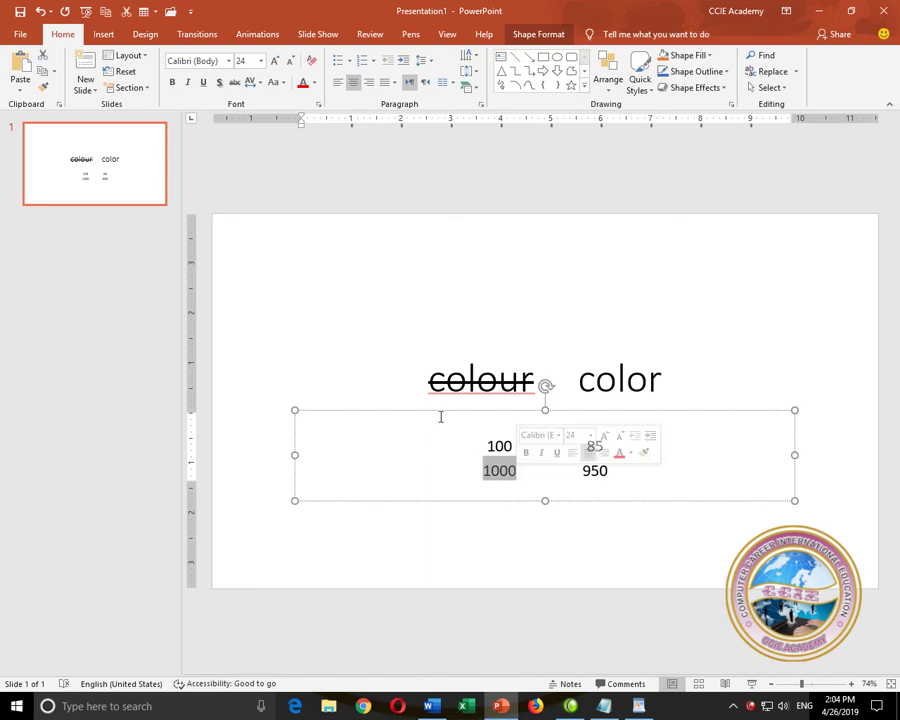
left_click(235, 84)
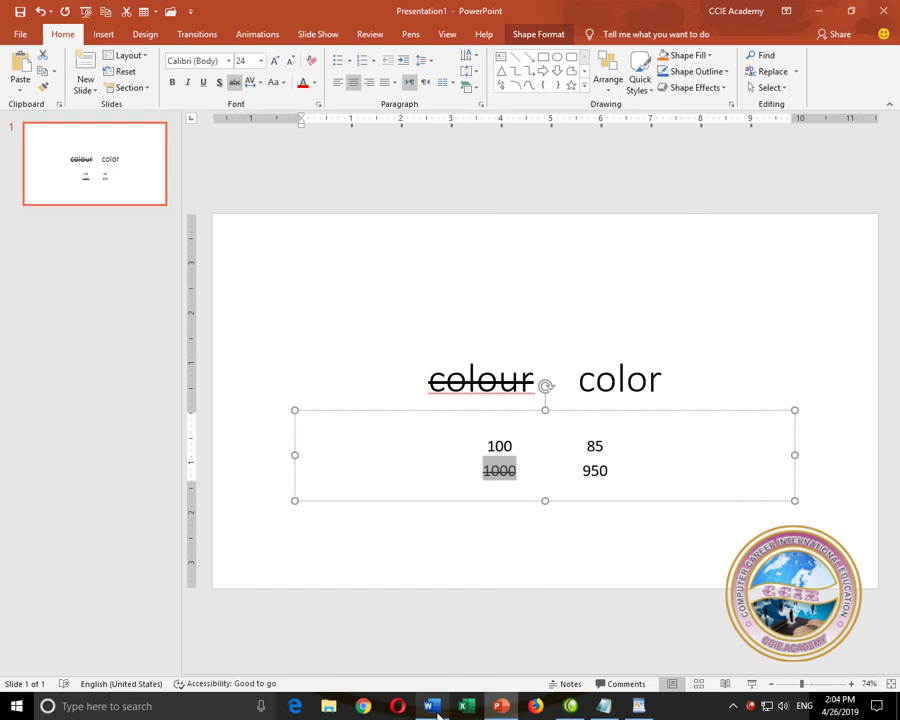
key("alt+Tab")
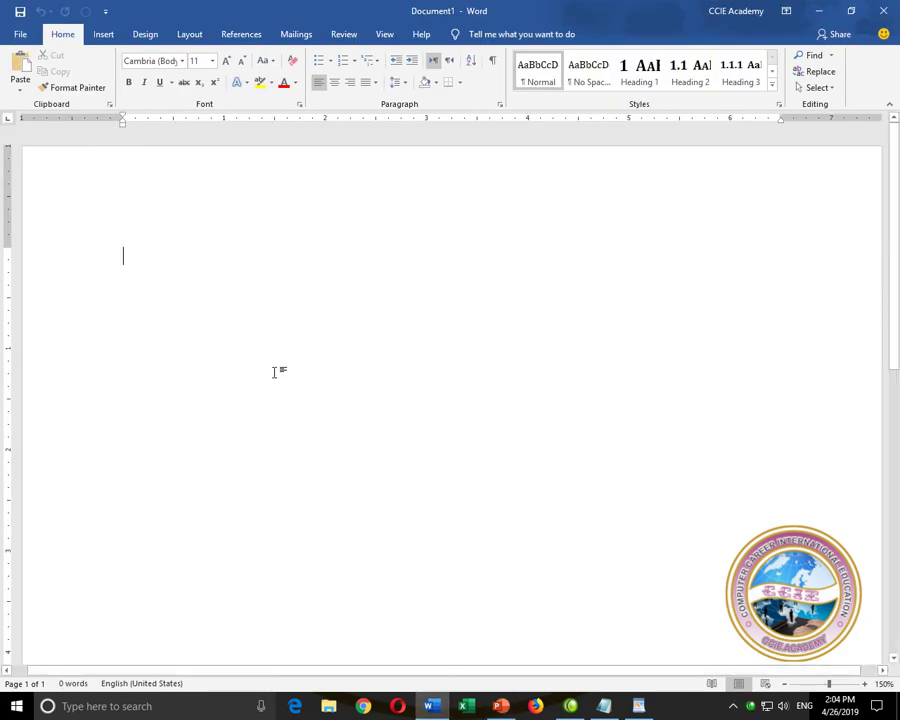
Type 'Ink-written', 'Typewritten' and 'mistake' on three separate lines in Document1
type("ink")
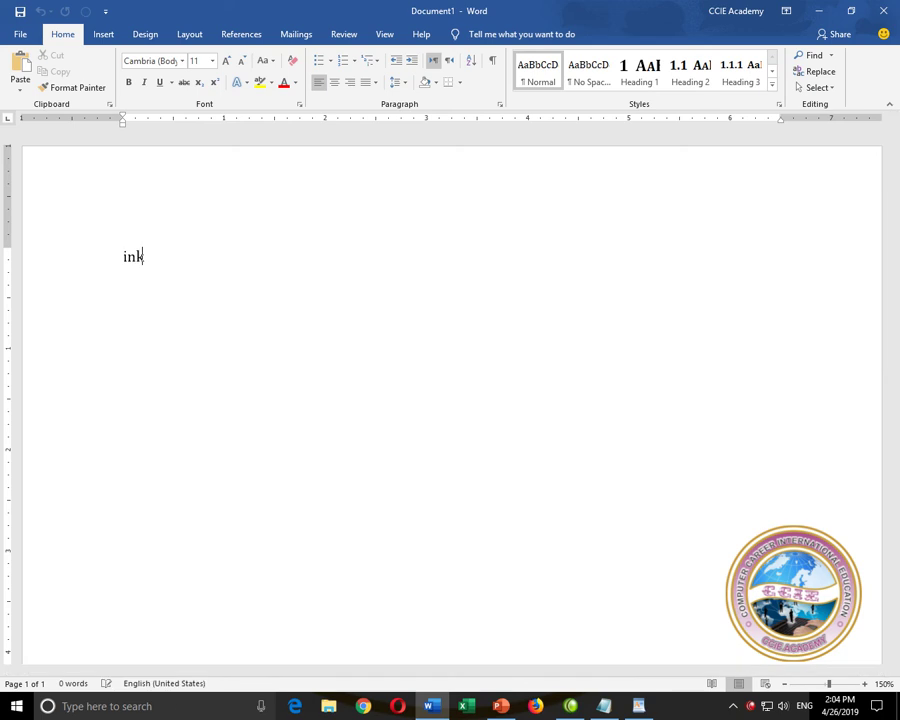
type("-written")
key("Return")
type("typewritten")
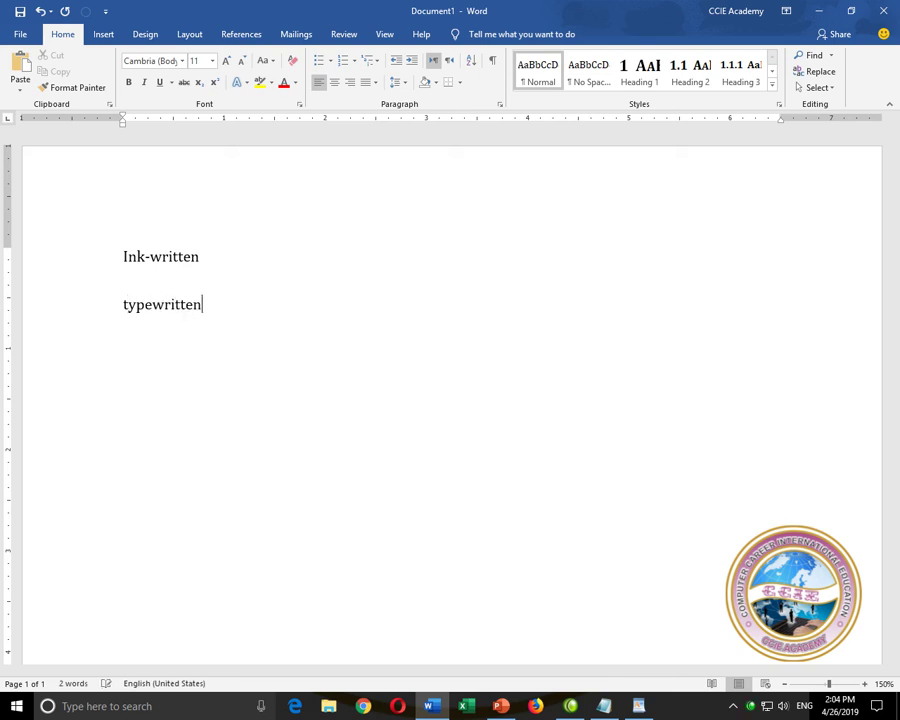
key("Return")
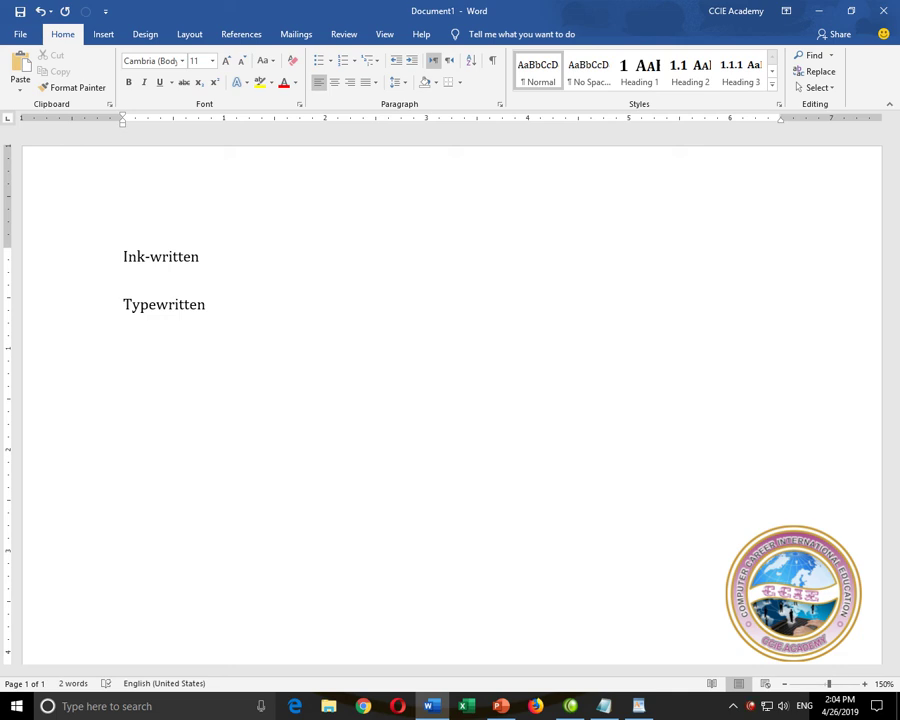
type("mis")
type("take")
Apply double strikethrough to 'mistake' through the Font dialog, leaving other lines unformatted
left_click_drag(177, 353, 122, 352)
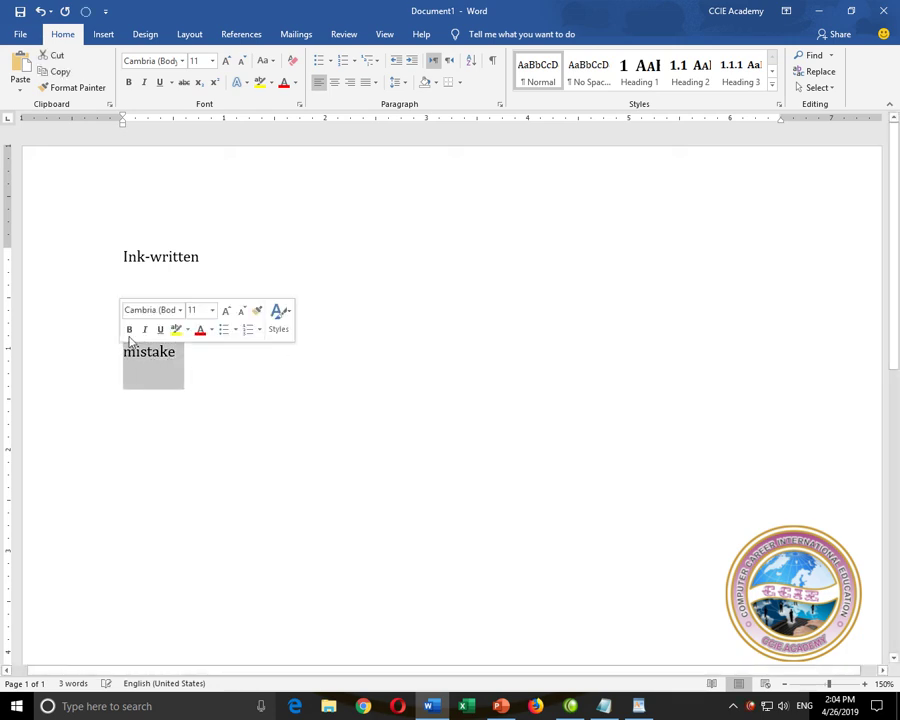
left_click(299, 104)
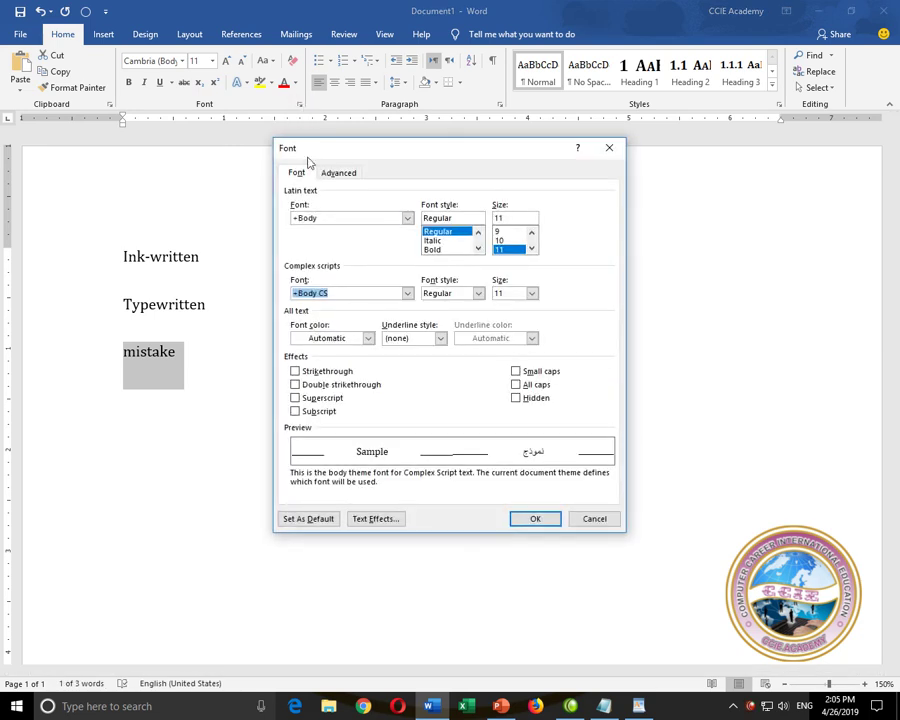
left_click(295, 384)
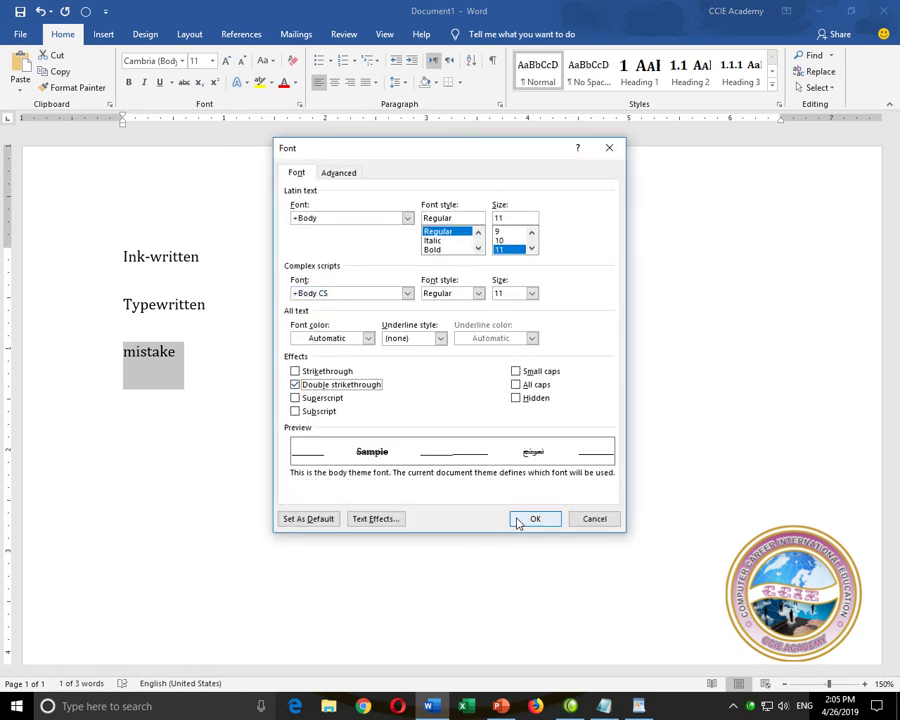
left_click(533, 519)
mouse_move(124, 256)
left_mouse_down()
mouse_move(134, 294)
mouse_move(200, 305)
left_mouse_up()
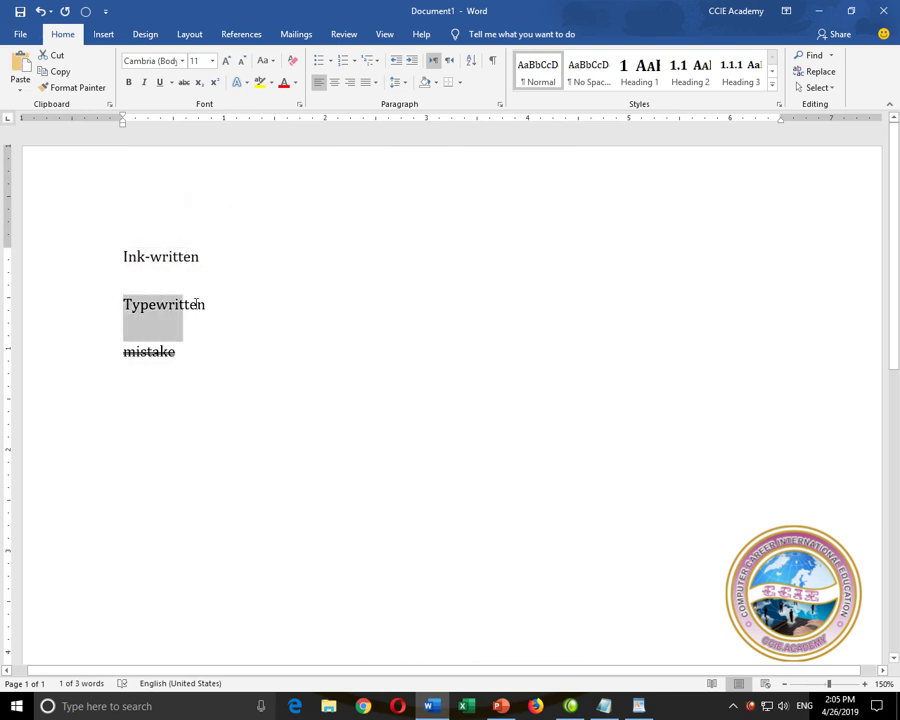
left_click(192, 363)
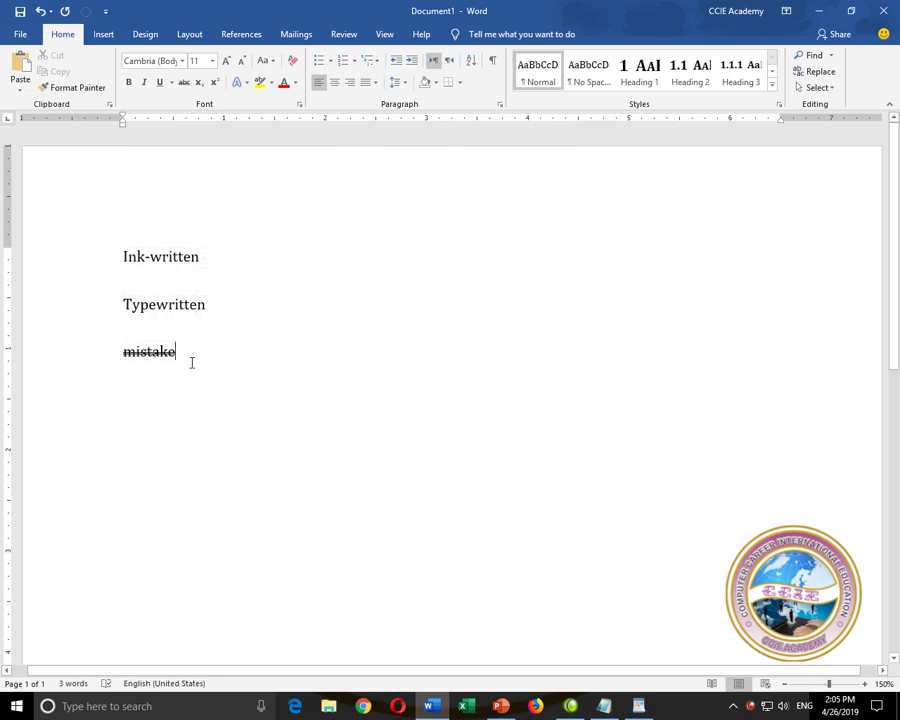
Type '=rand' on a new line and clear its inherited double strikethrough
key("Return")
type("=rand()")
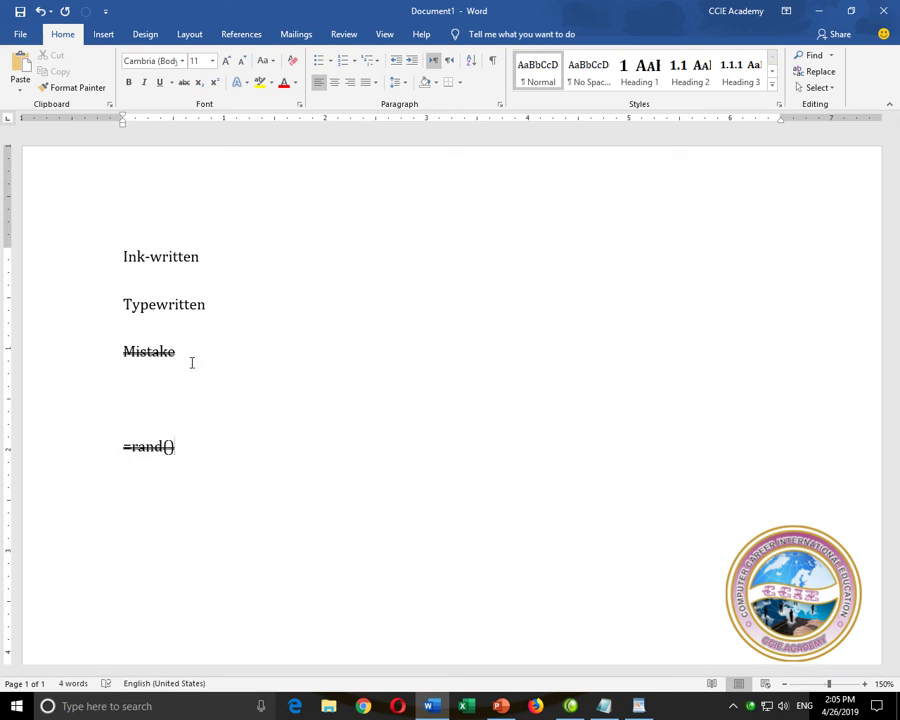
key("BackSpace")
key("BackSpace")
left_click_drag(166, 440, 122, 446)
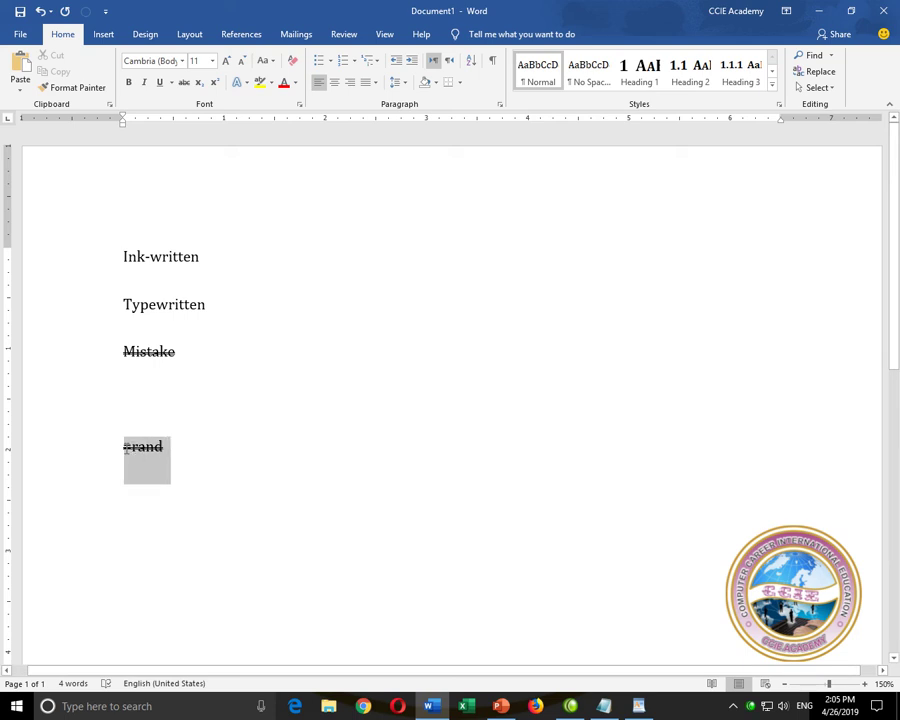
left_click(298, 105)
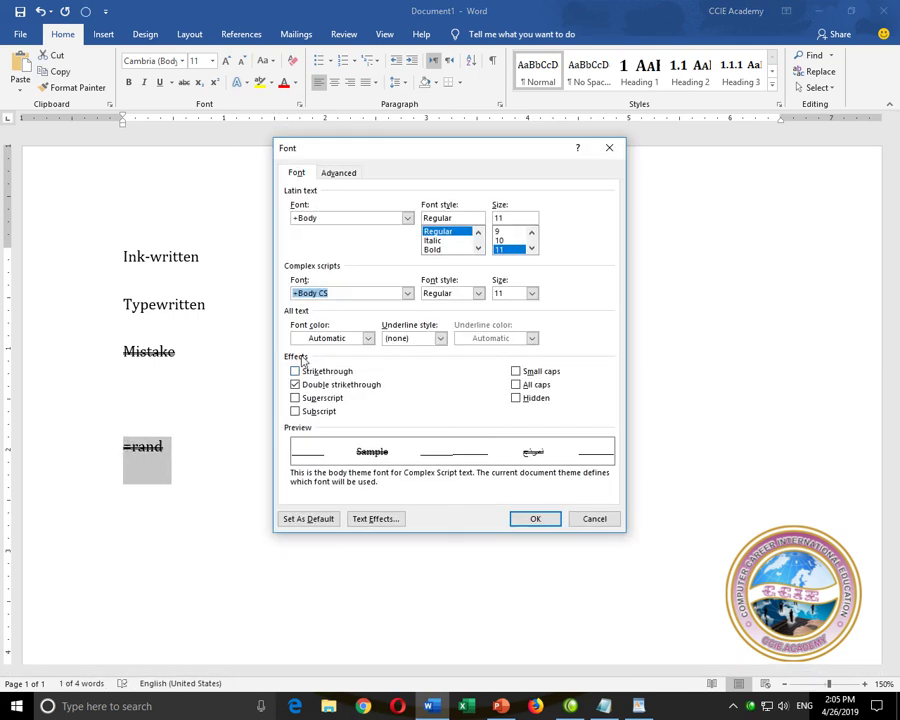
left_click(320, 386)
left_click(522, 515)
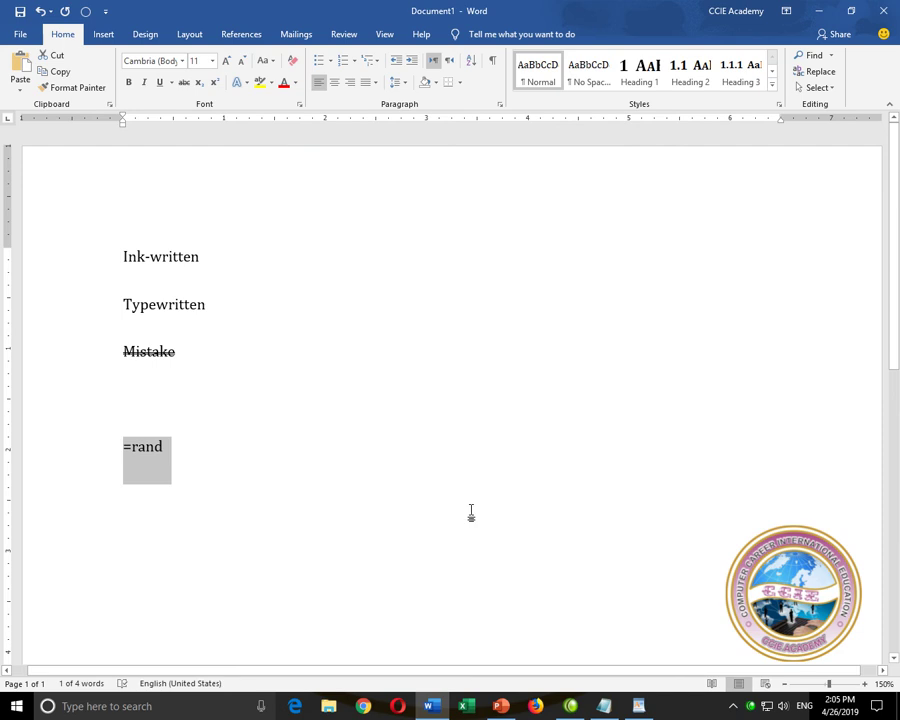
Complete '=rand()' to generate sample paragraphs, bringing the document to 242 words
key("Right")
type("()")
key("Return")
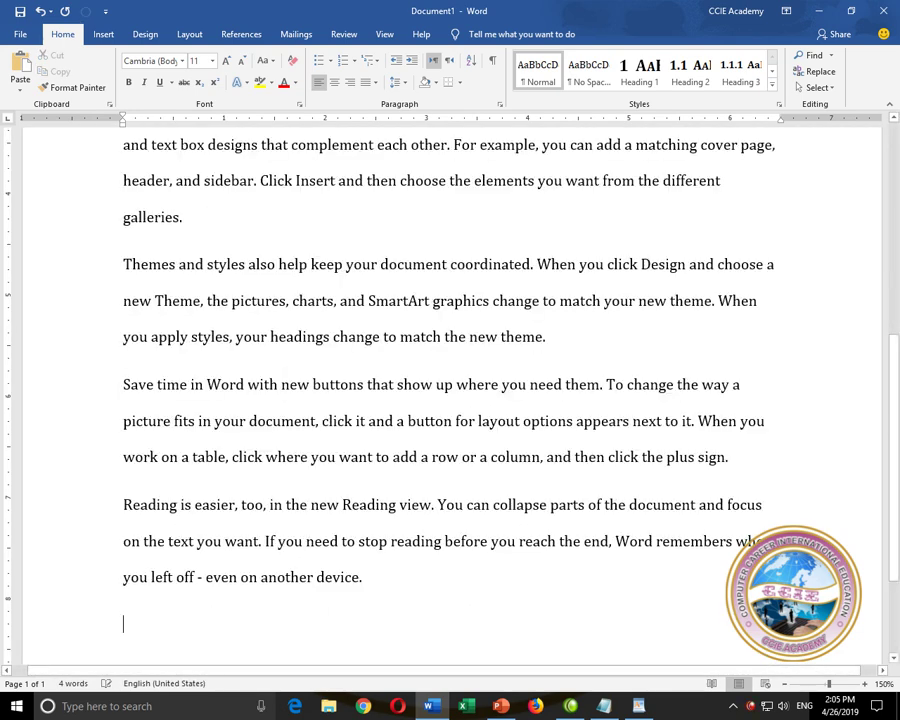
scroll(293, 366, "up", 2)
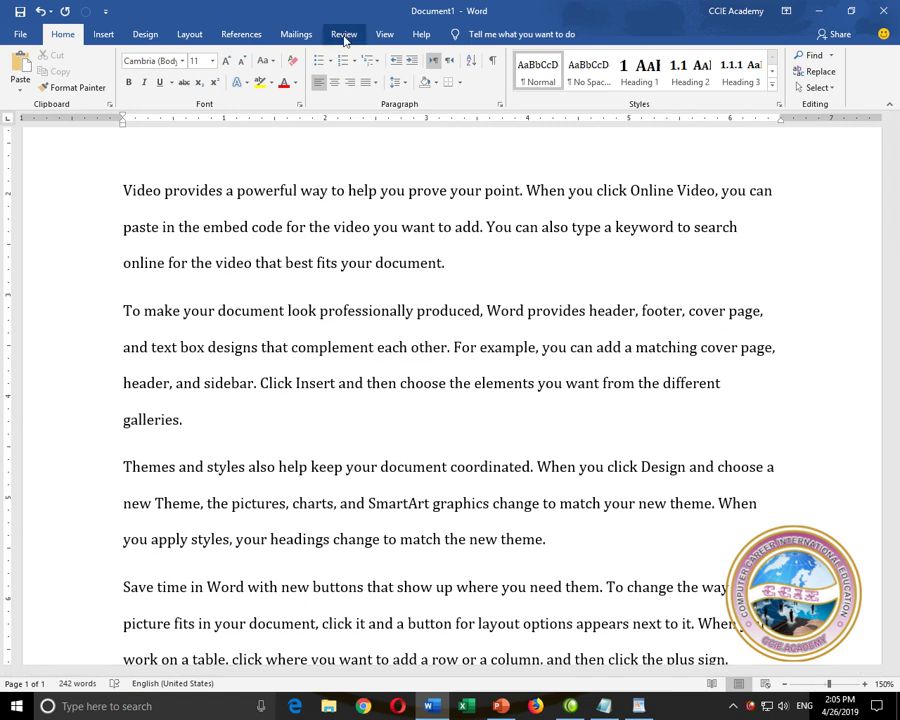
left_click(343, 34)
Enable Track Changes, then delete 'Themes' so it shows as a tracked deletion (241 words)
left_click(460, 90)
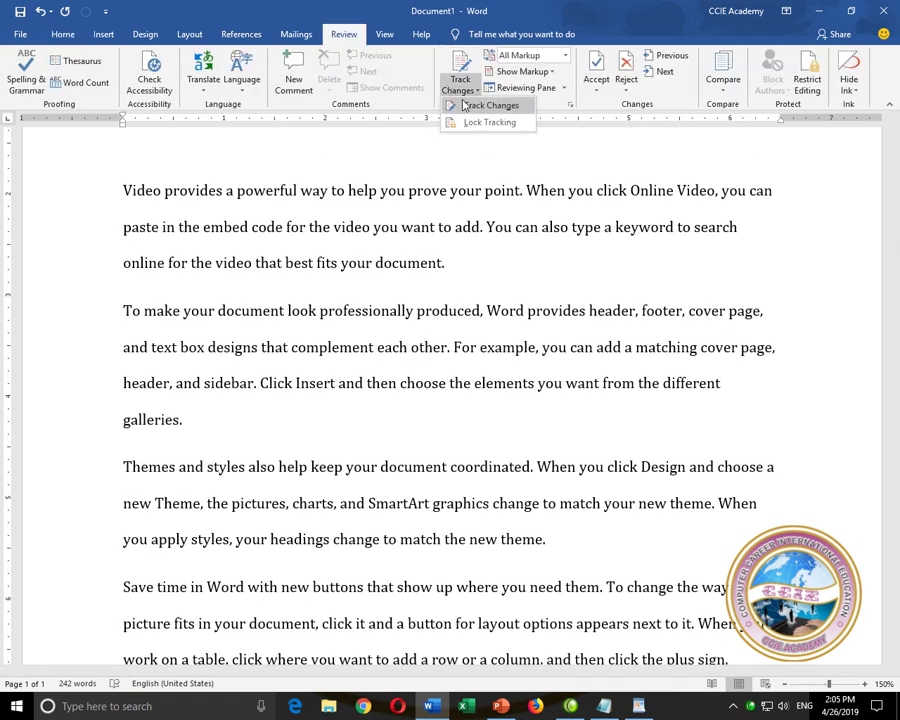
left_click(482, 104)
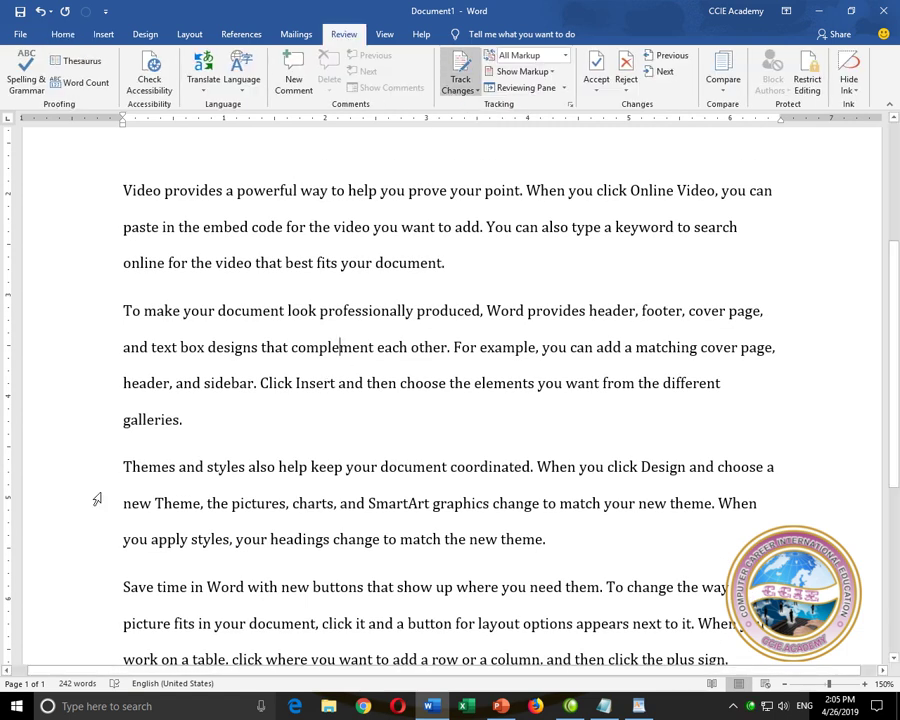
left_click_drag(123, 466, 175, 469)
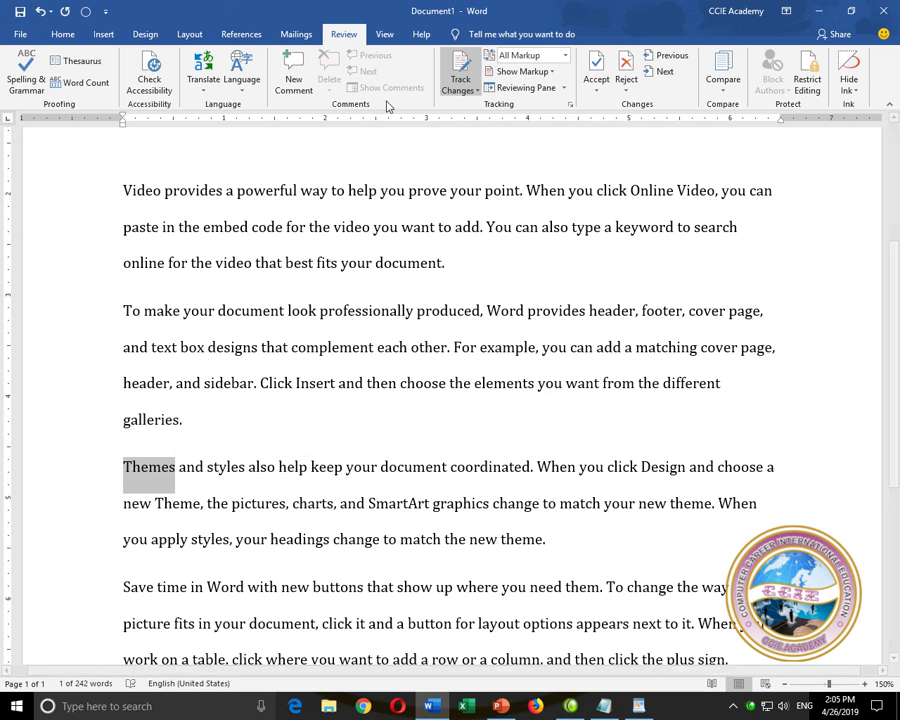
key("Delete")
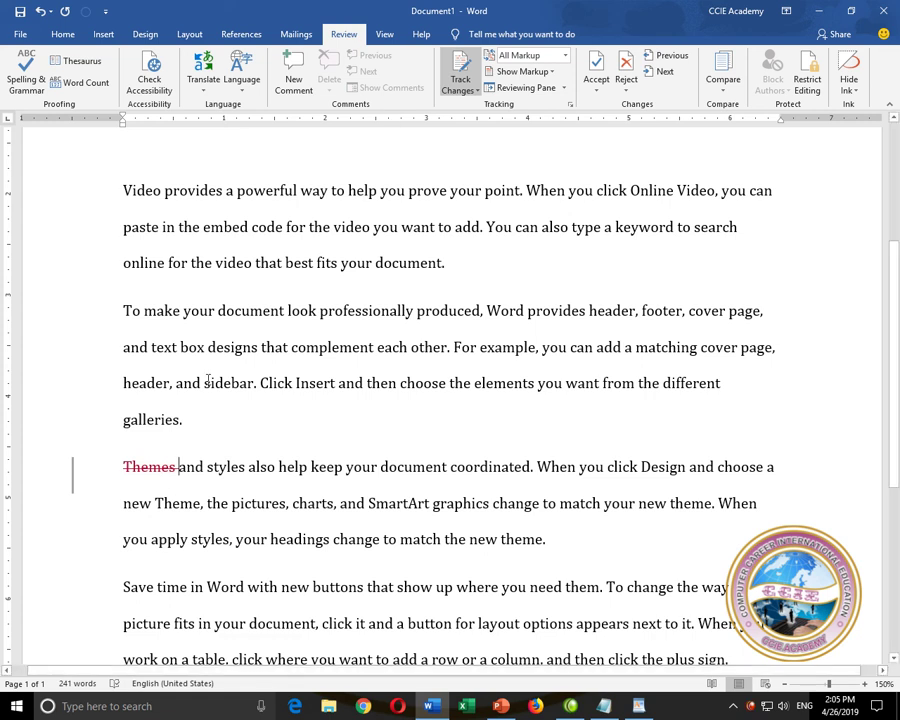
left_click_drag(121, 466, 176, 466)
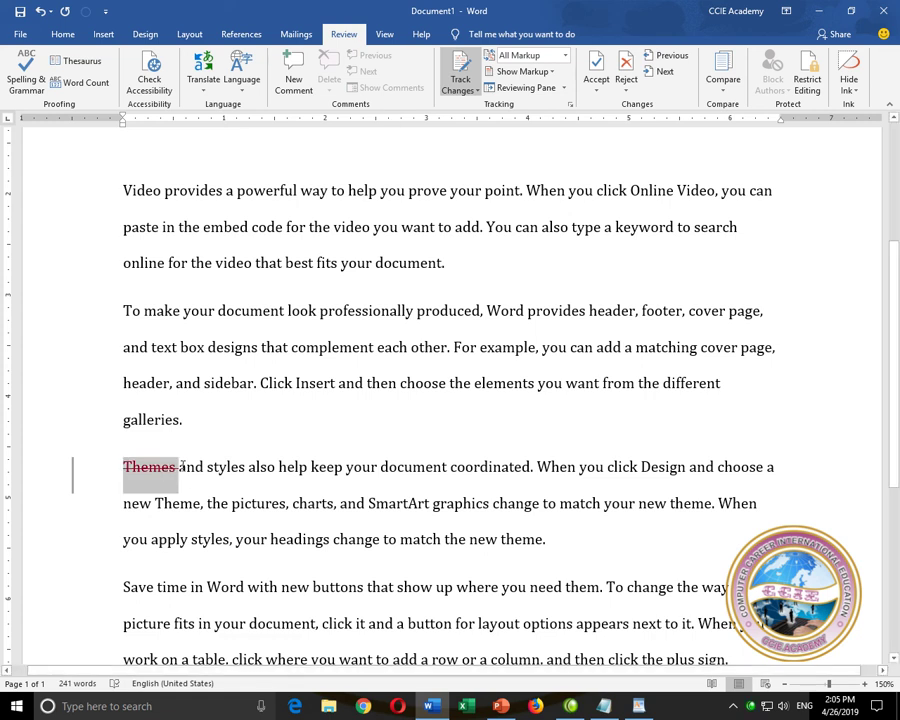
left_click(196, 466)
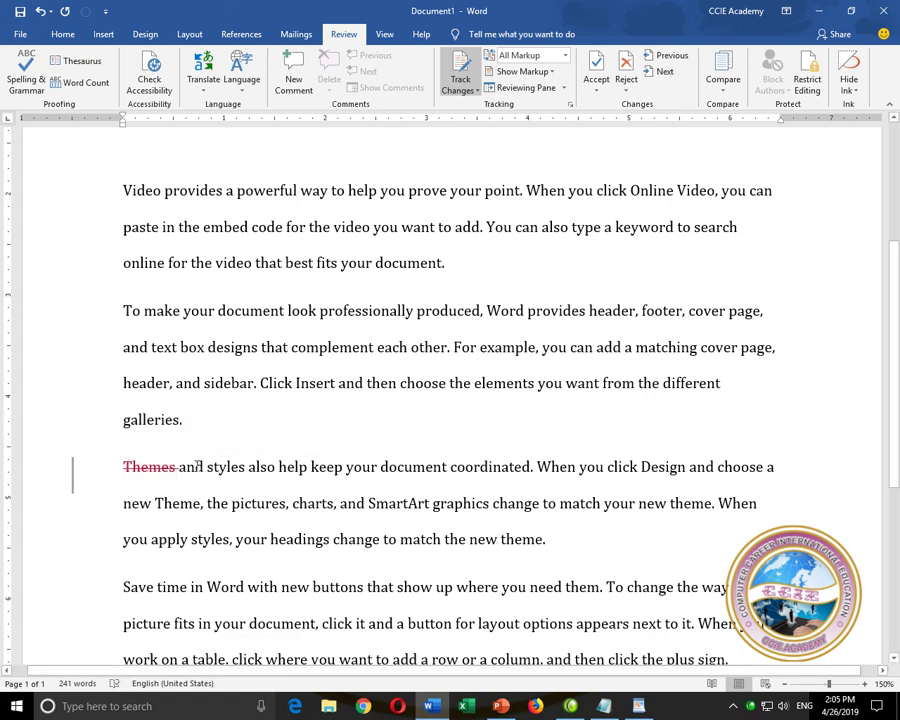